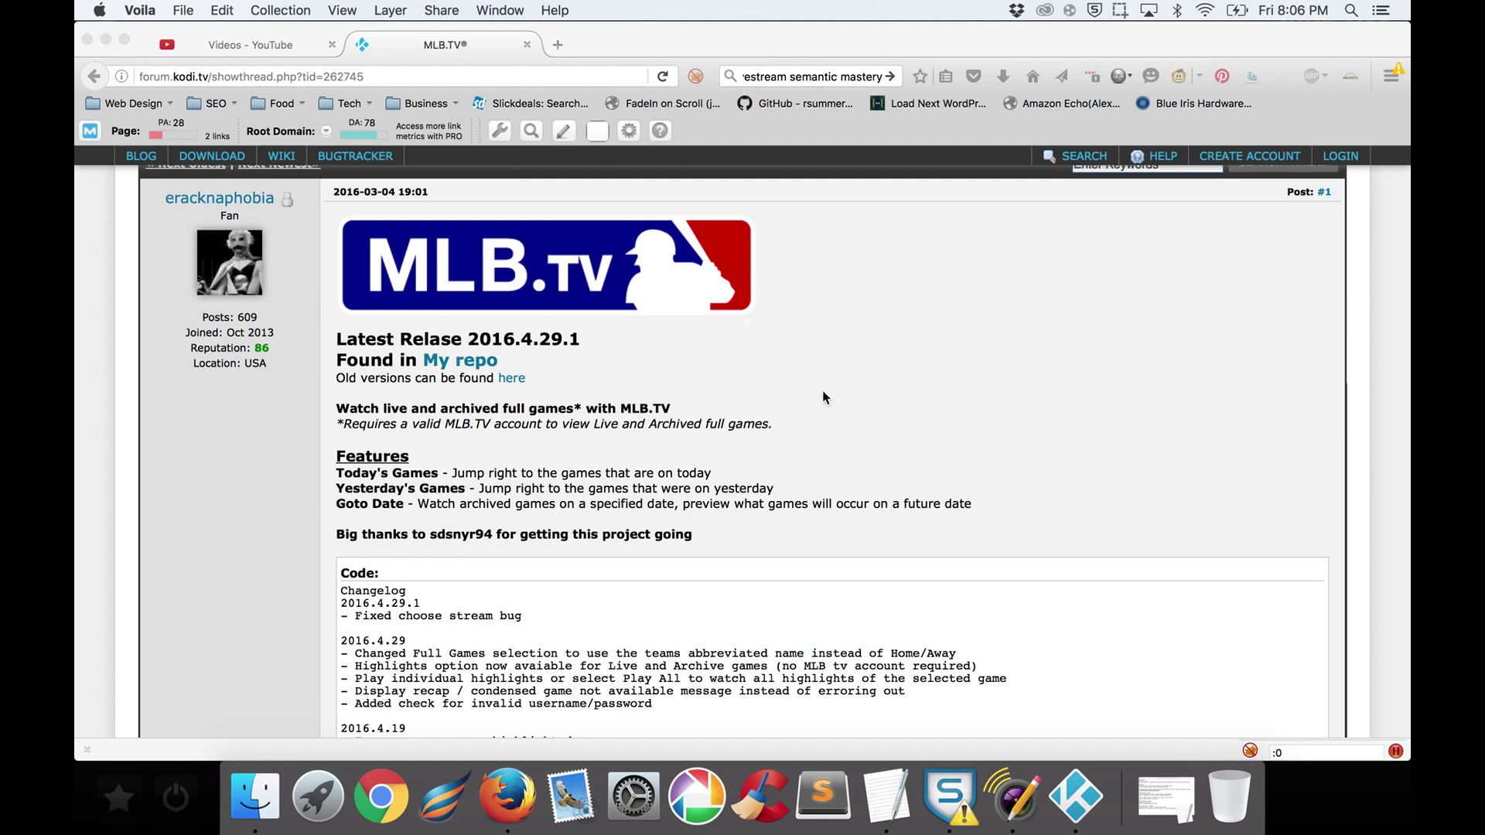
- Copy the address of the MLB.TV forum thread and switch to Kodi
{"action": "left_click", "coordinate": [351, 76]}
{"action": "key", "text": "super+c"}
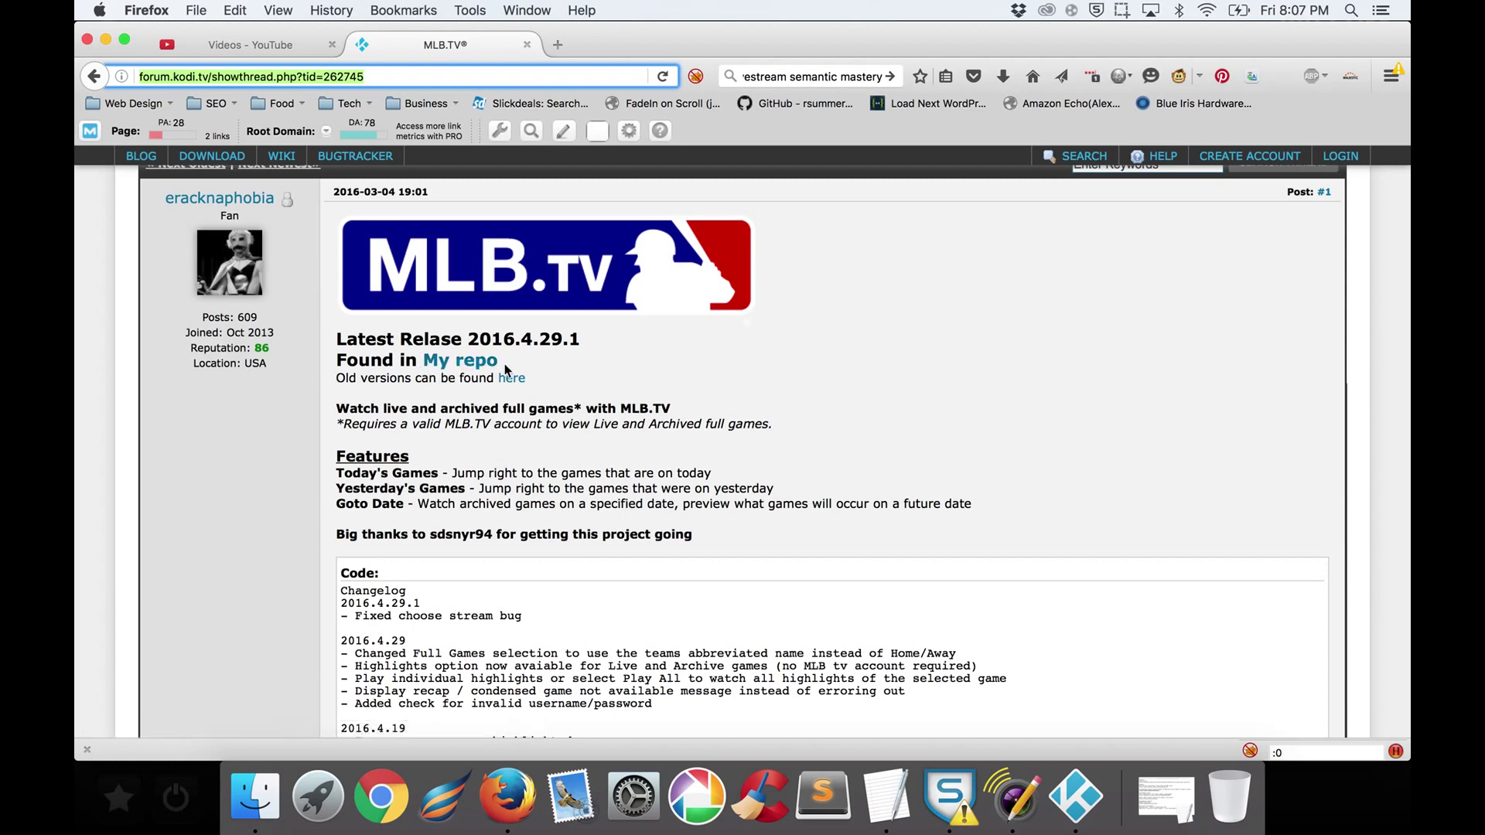
{"action": "key", "text": "super+Tab"}
{"action": "key", "text": "super+Tab"}
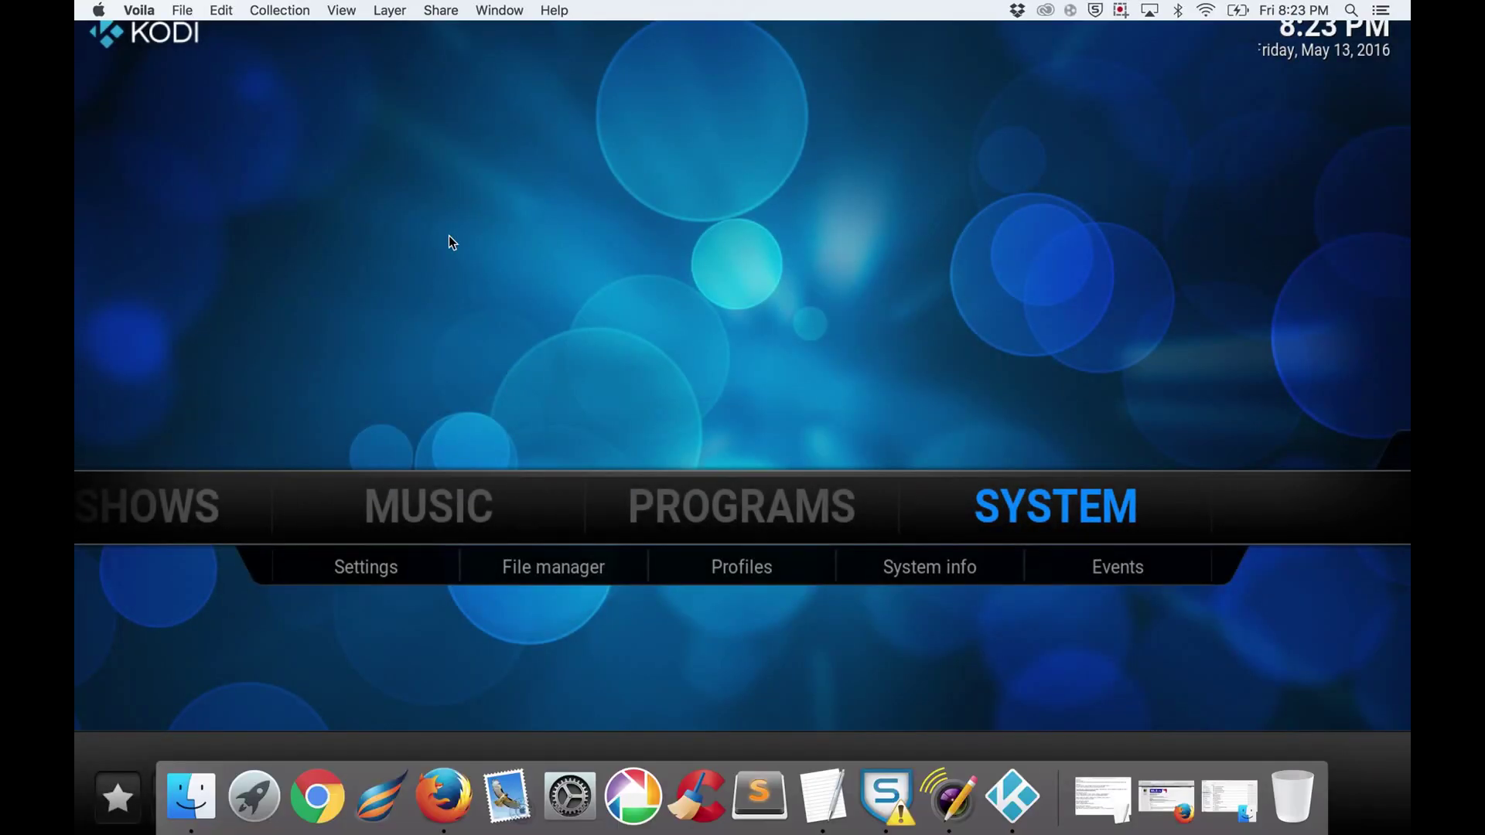
{"action": "left_click", "coordinate": [449, 235]}
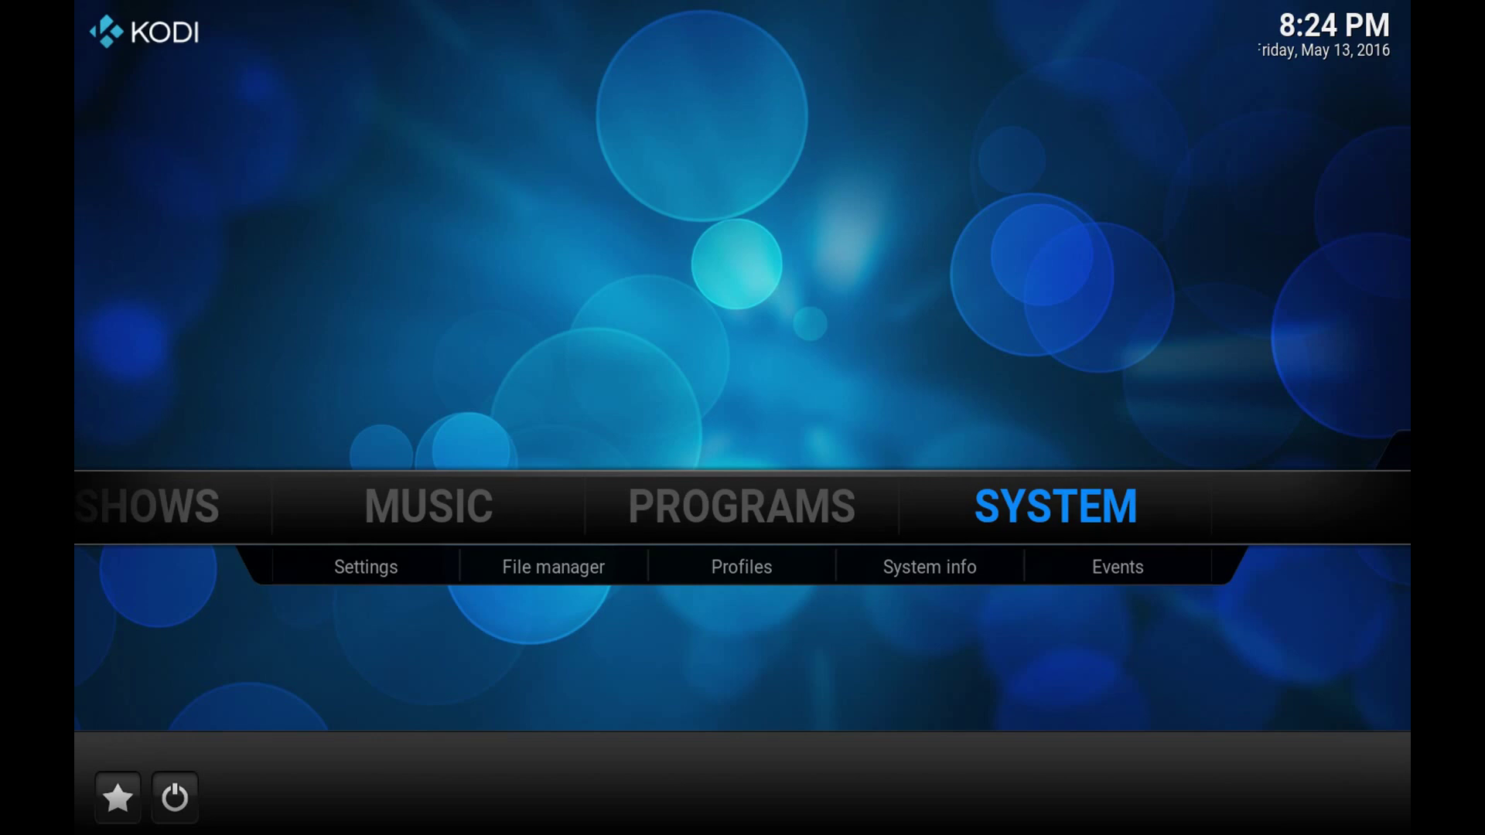
- Open the add-ons section of the system settings
{"action": "key", "text": "Return"}
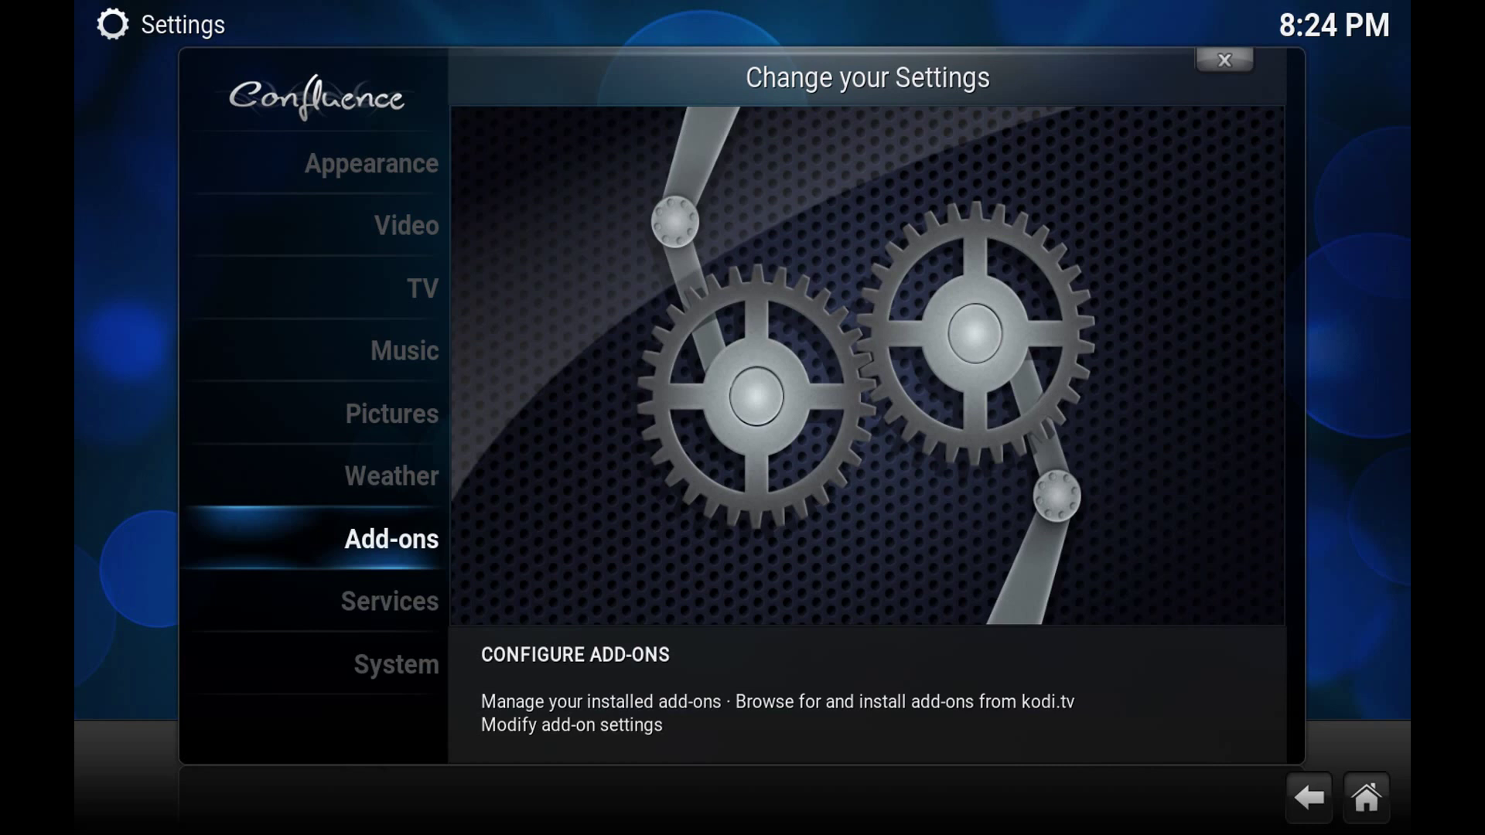
{"action": "key", "text": "Up"}
{"action": "key", "text": "Down"}
{"action": "key", "text": "Return"}
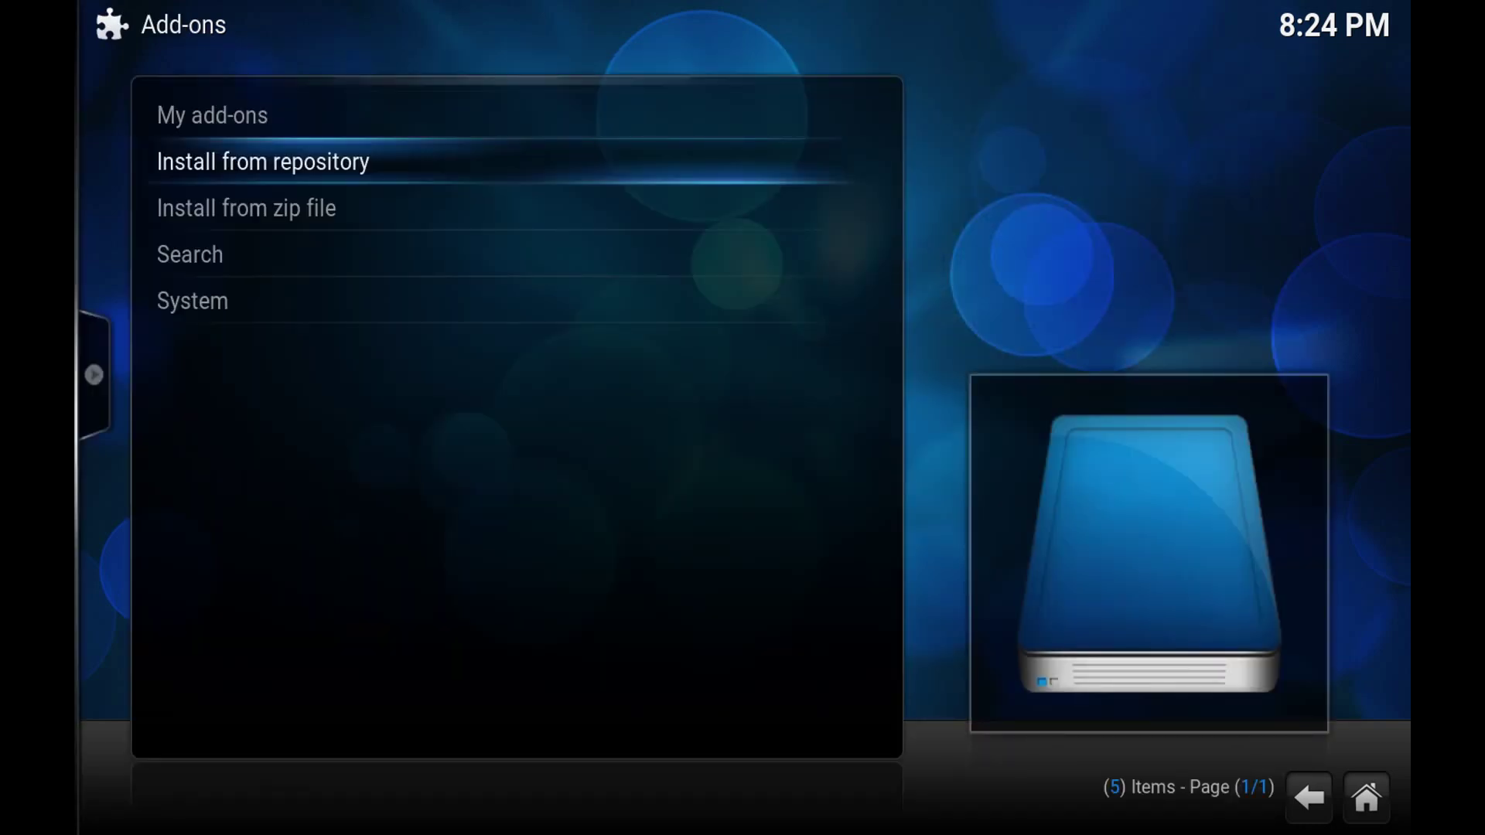
- Install repository.eracknaphobia.zip from the kodi folder on the Desktop as a zip file add-on
{"action": "key", "text": "Down"}
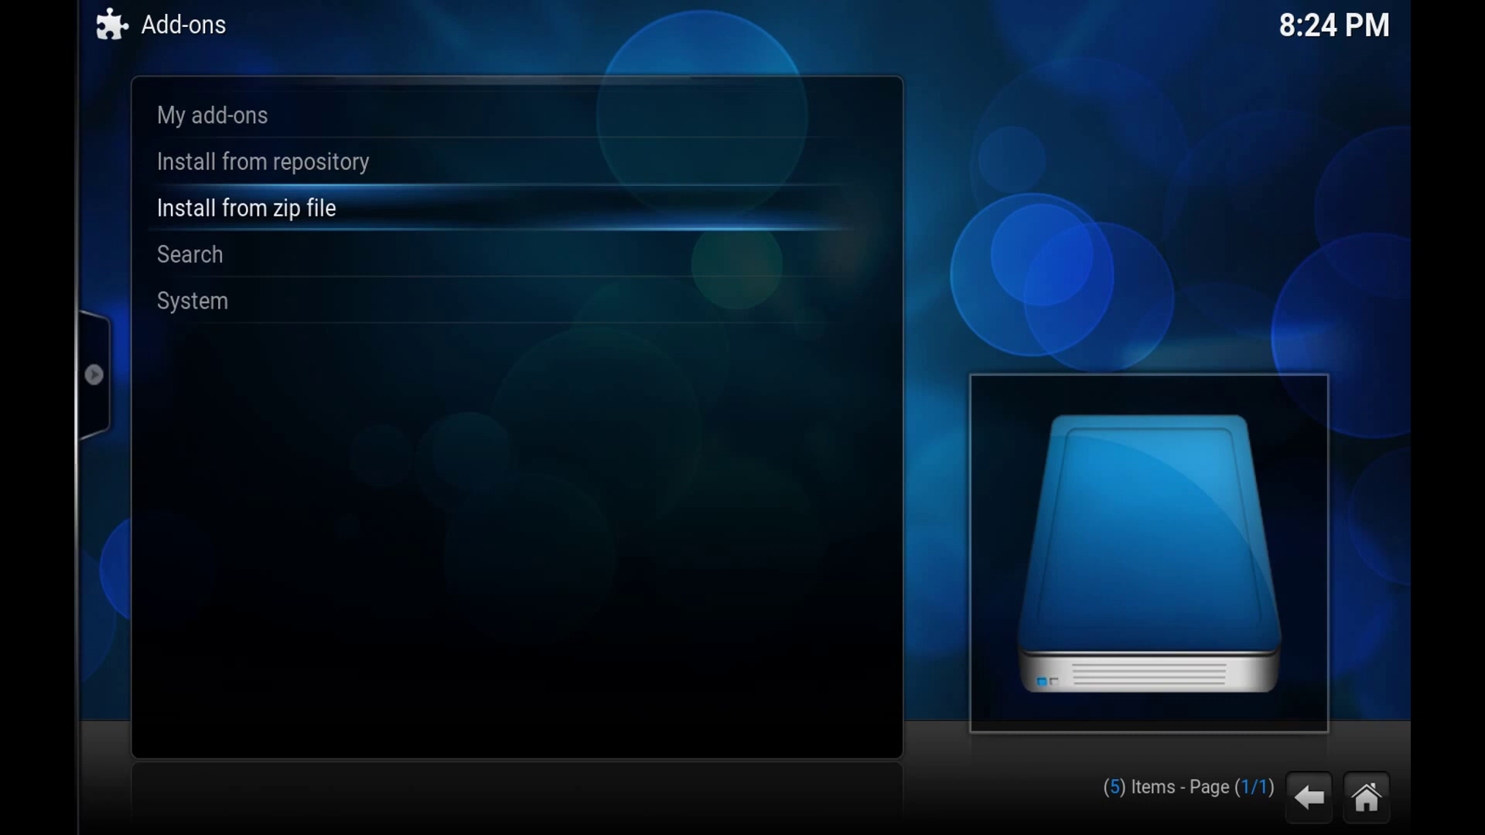
{"action": "key", "text": "Return"}
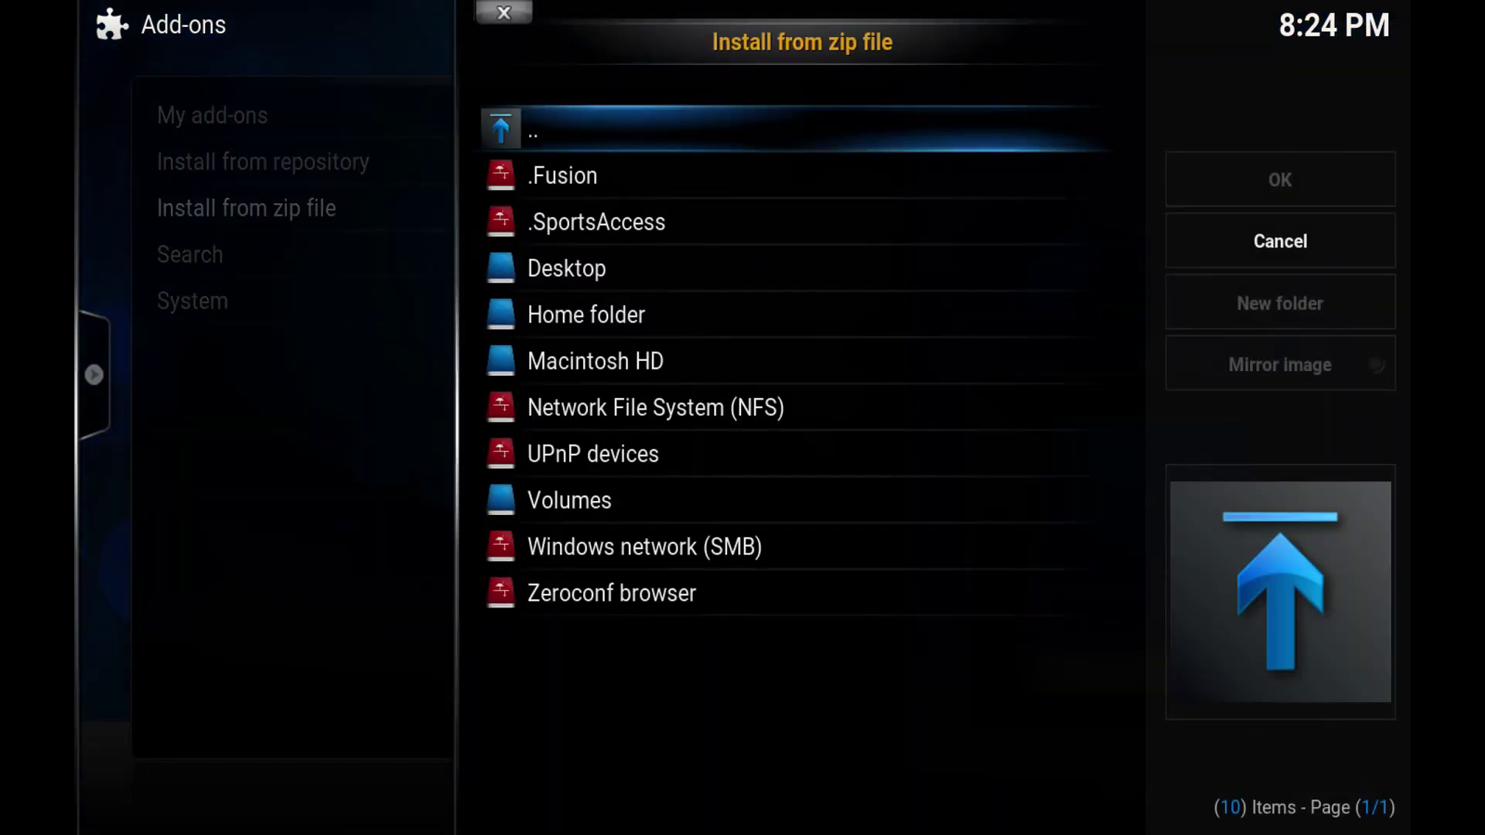
{"action": "key", "text": "Down"}
{"action": "key", "text": "Down"}
{"action": "key", "text": "Down"}
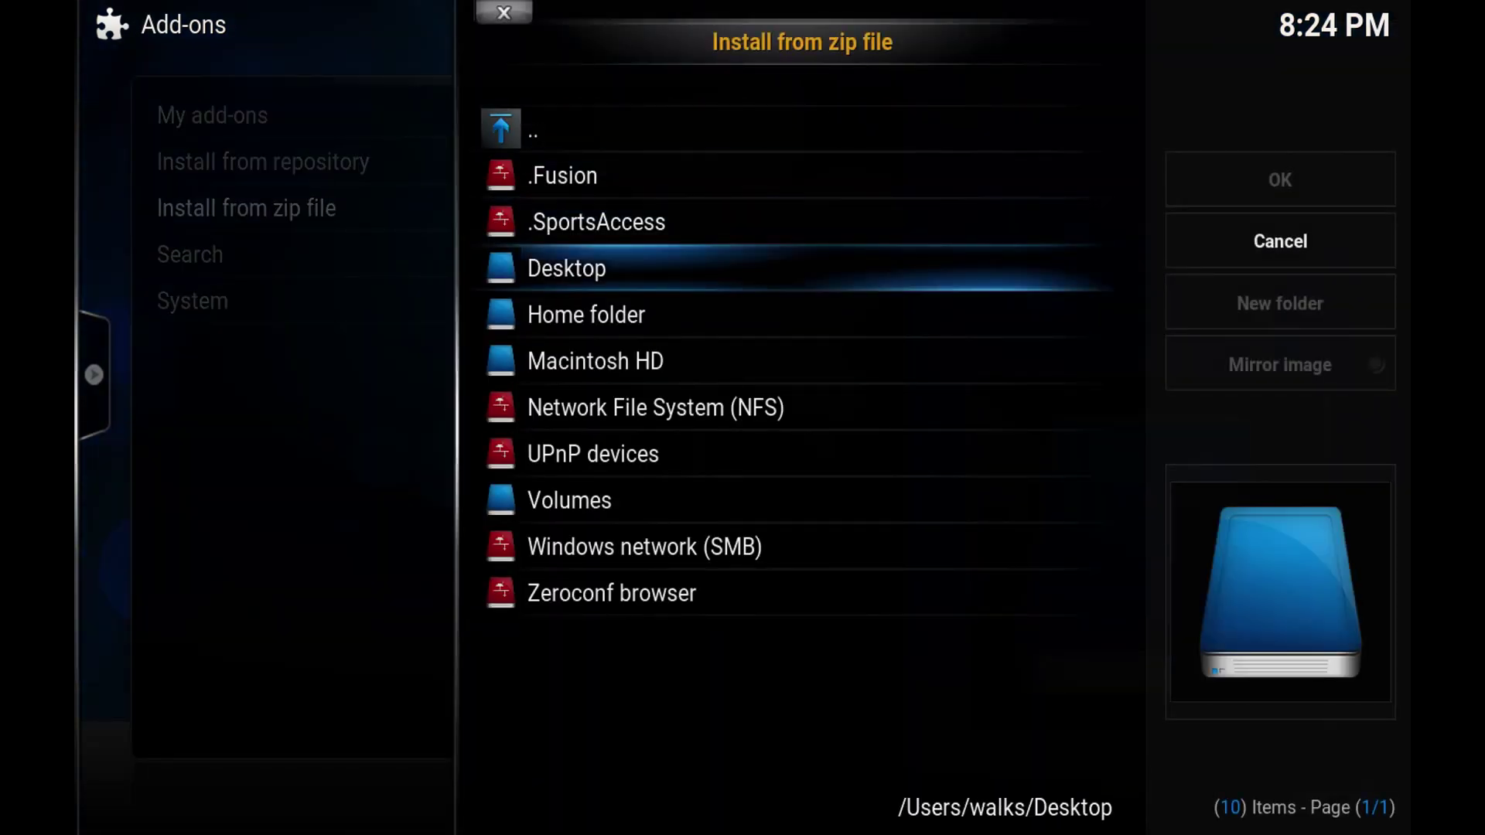
{"action": "key", "text": "Return"}
{"action": "key", "text": "Down"}
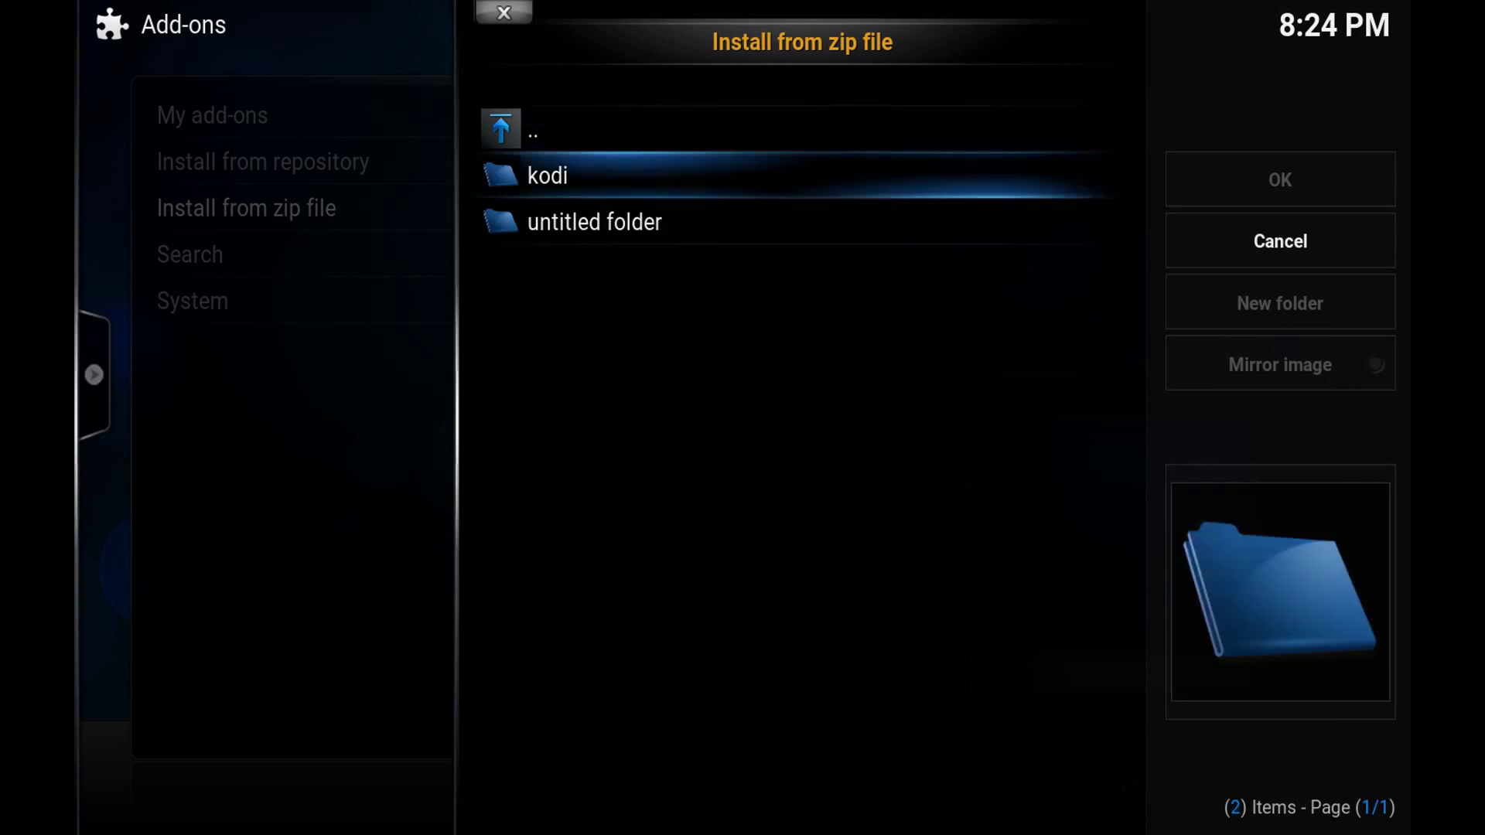
{"action": "key", "text": "Return"}
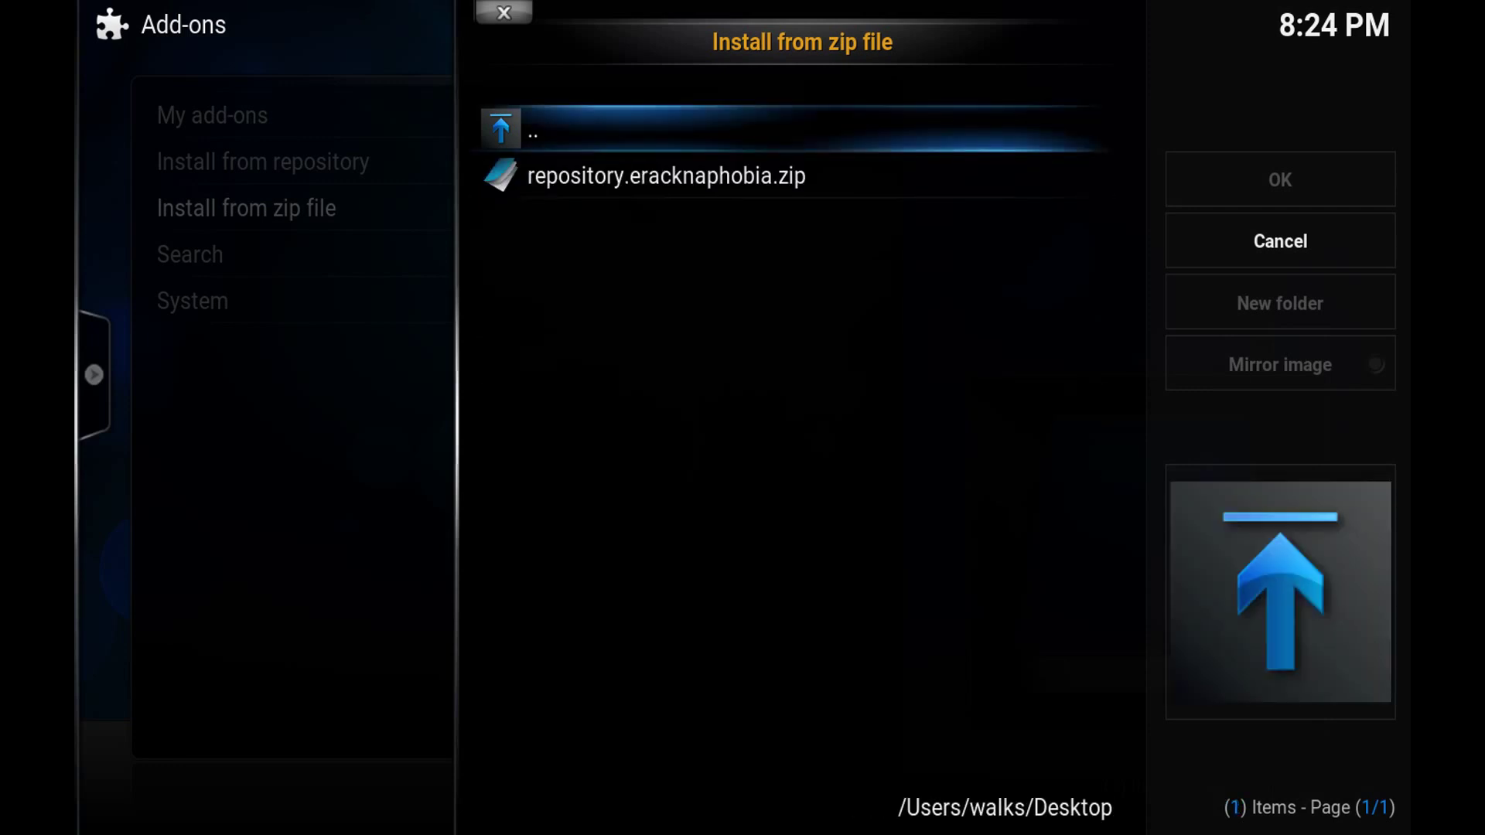
{"action": "key", "text": "Down"}
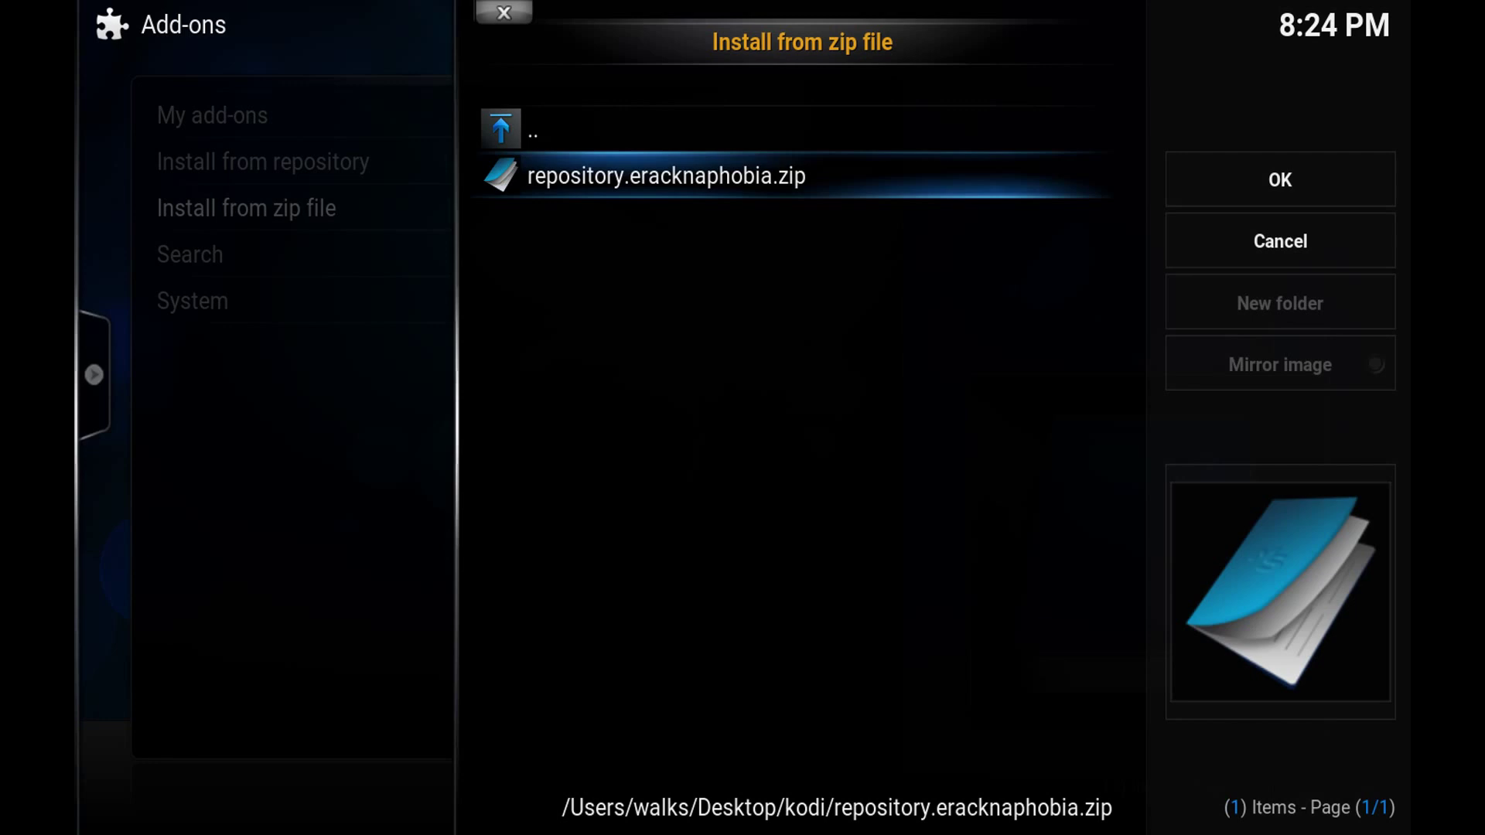
{"action": "key", "text": "Return"}
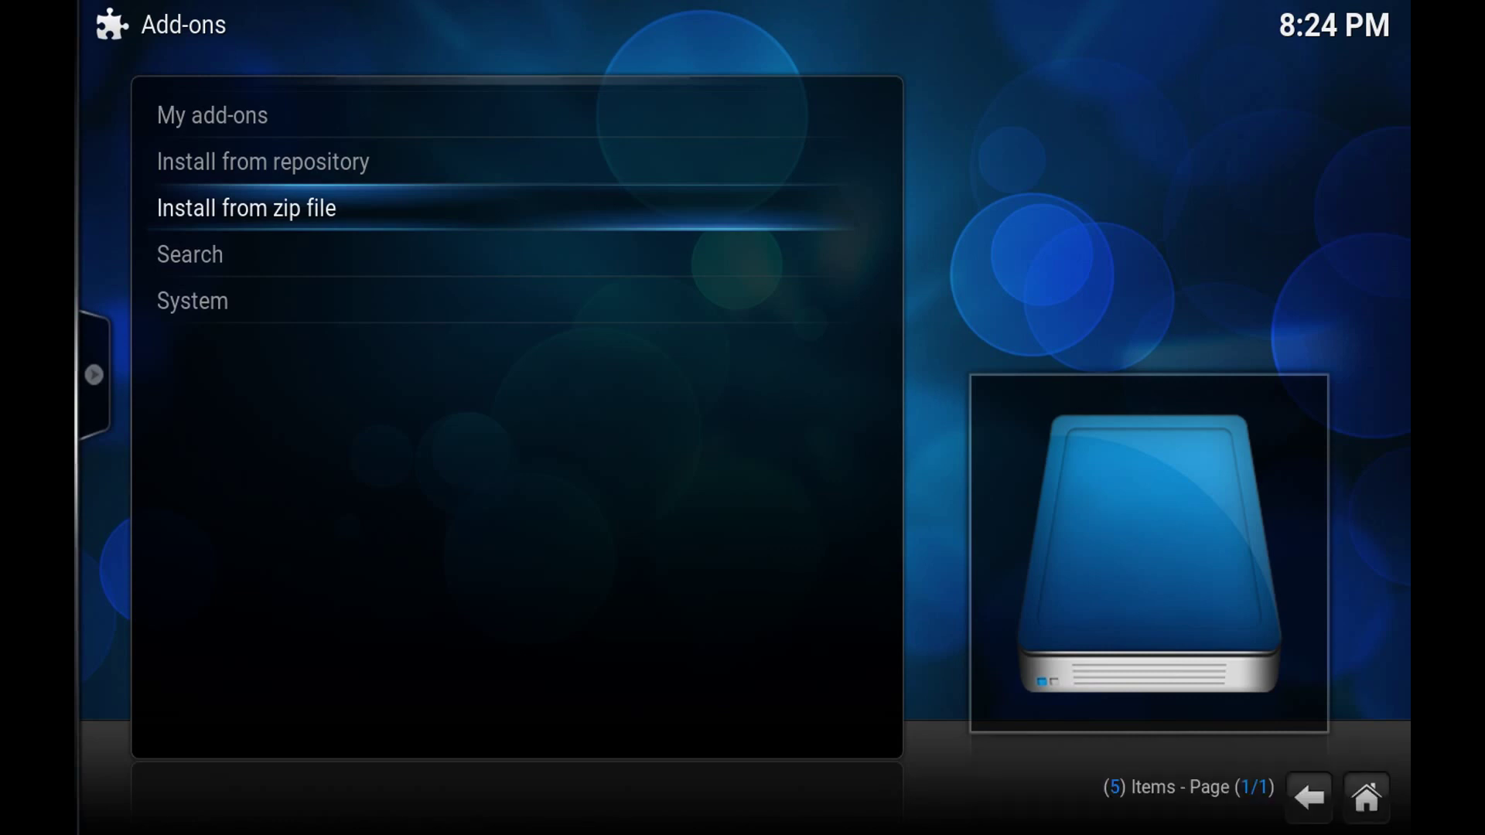
- Open the information of the MLB.TV video add-on in eracknaphobia's Repo
{"action": "left_click", "coordinate": [263, 162]}
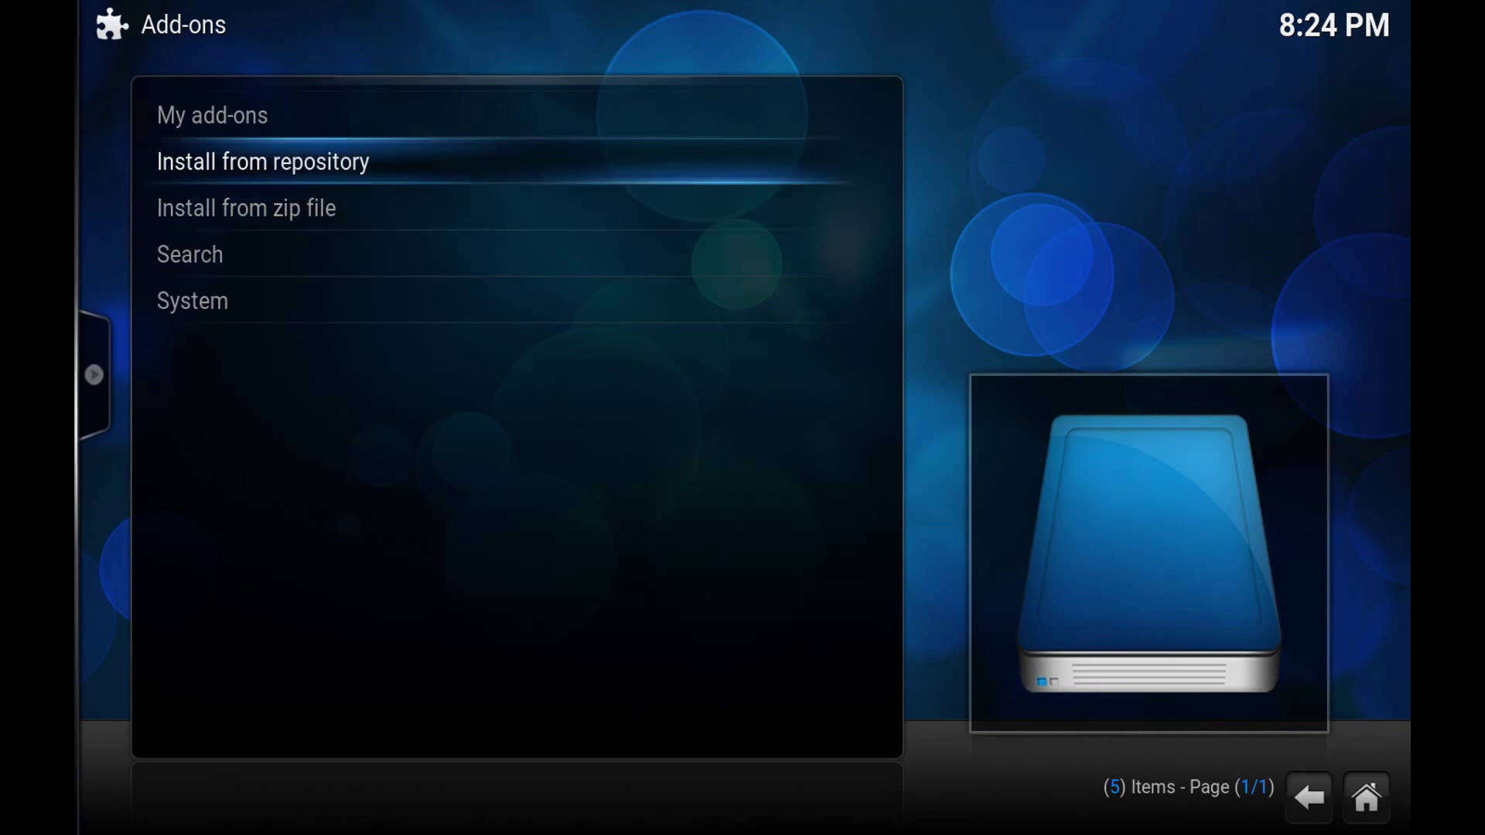
{"action": "key", "text": "Return"}
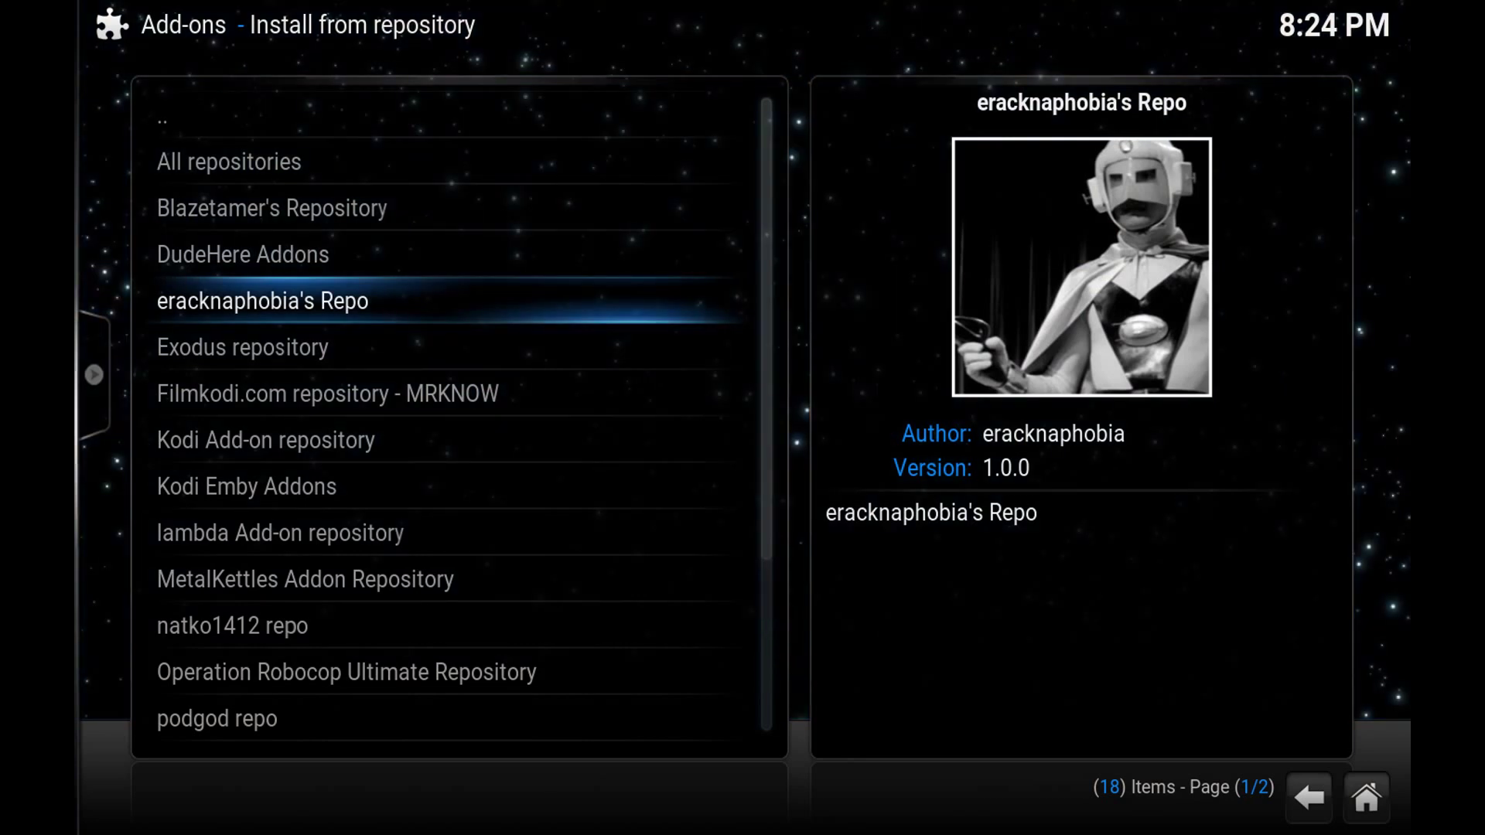
{"action": "key", "text": "Return"}
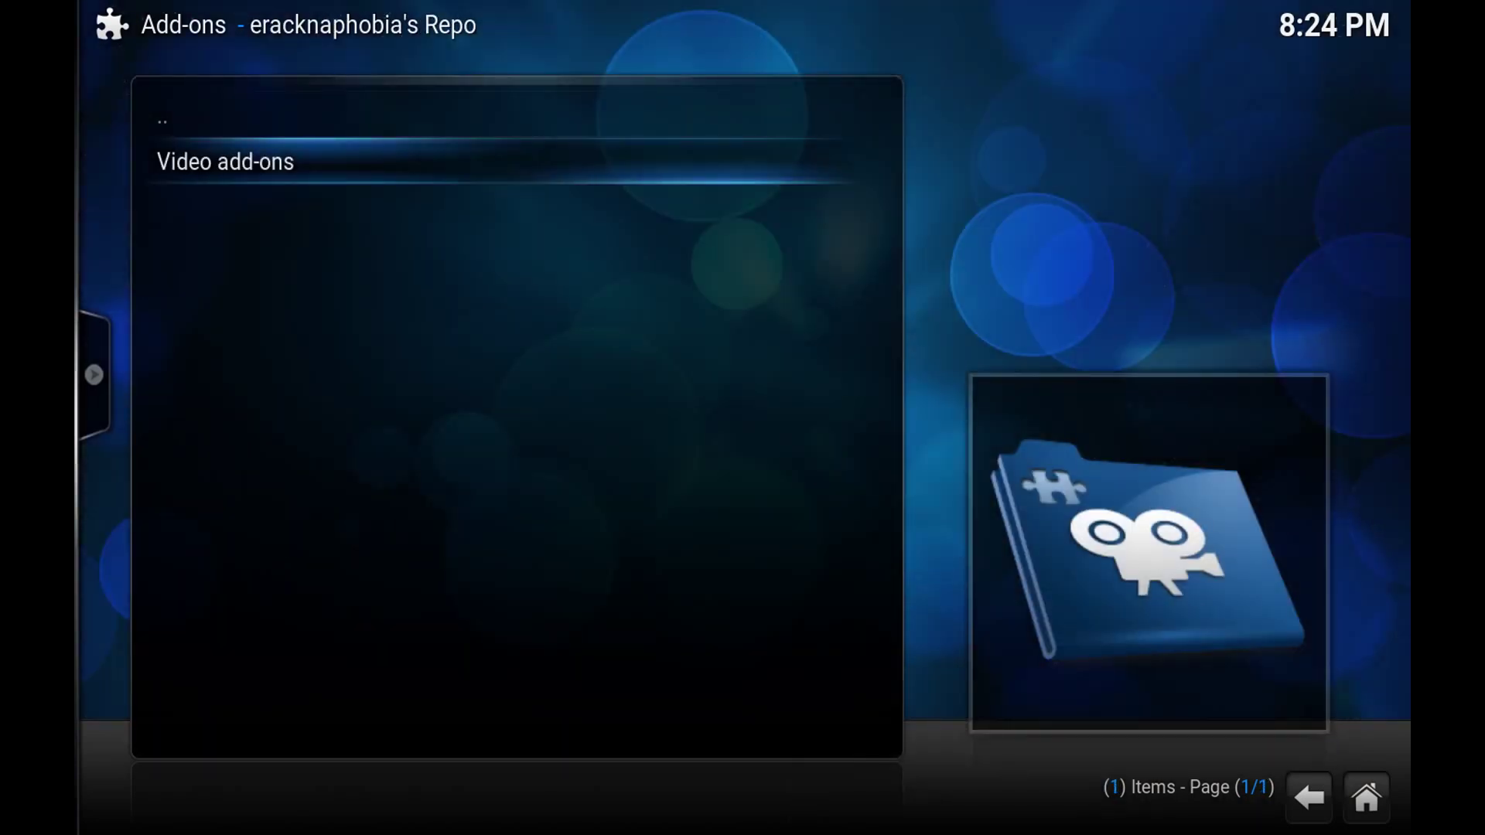
{"action": "key", "text": "Return"}
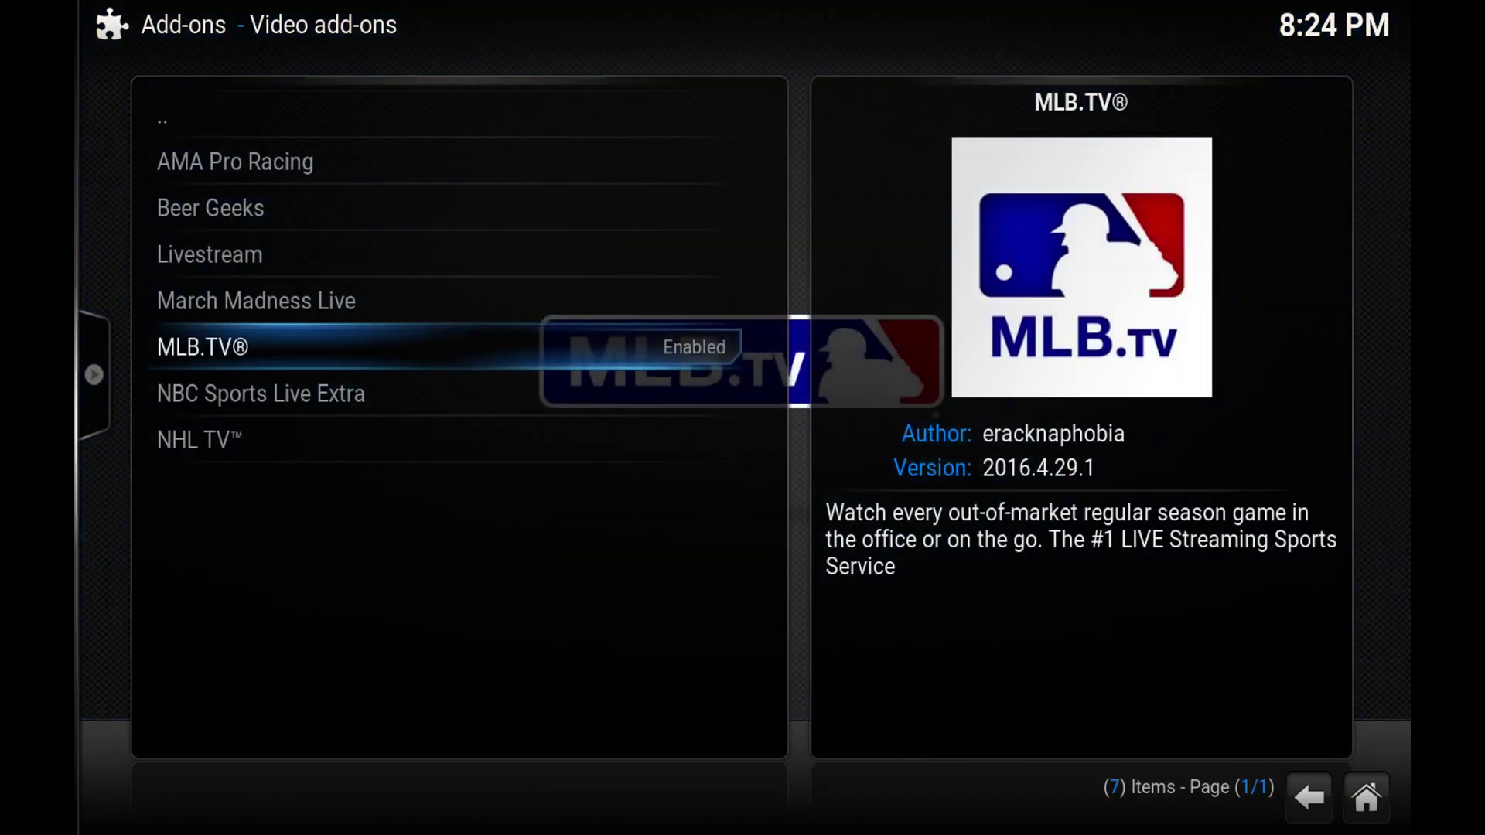
{"action": "key", "text": "Return"}
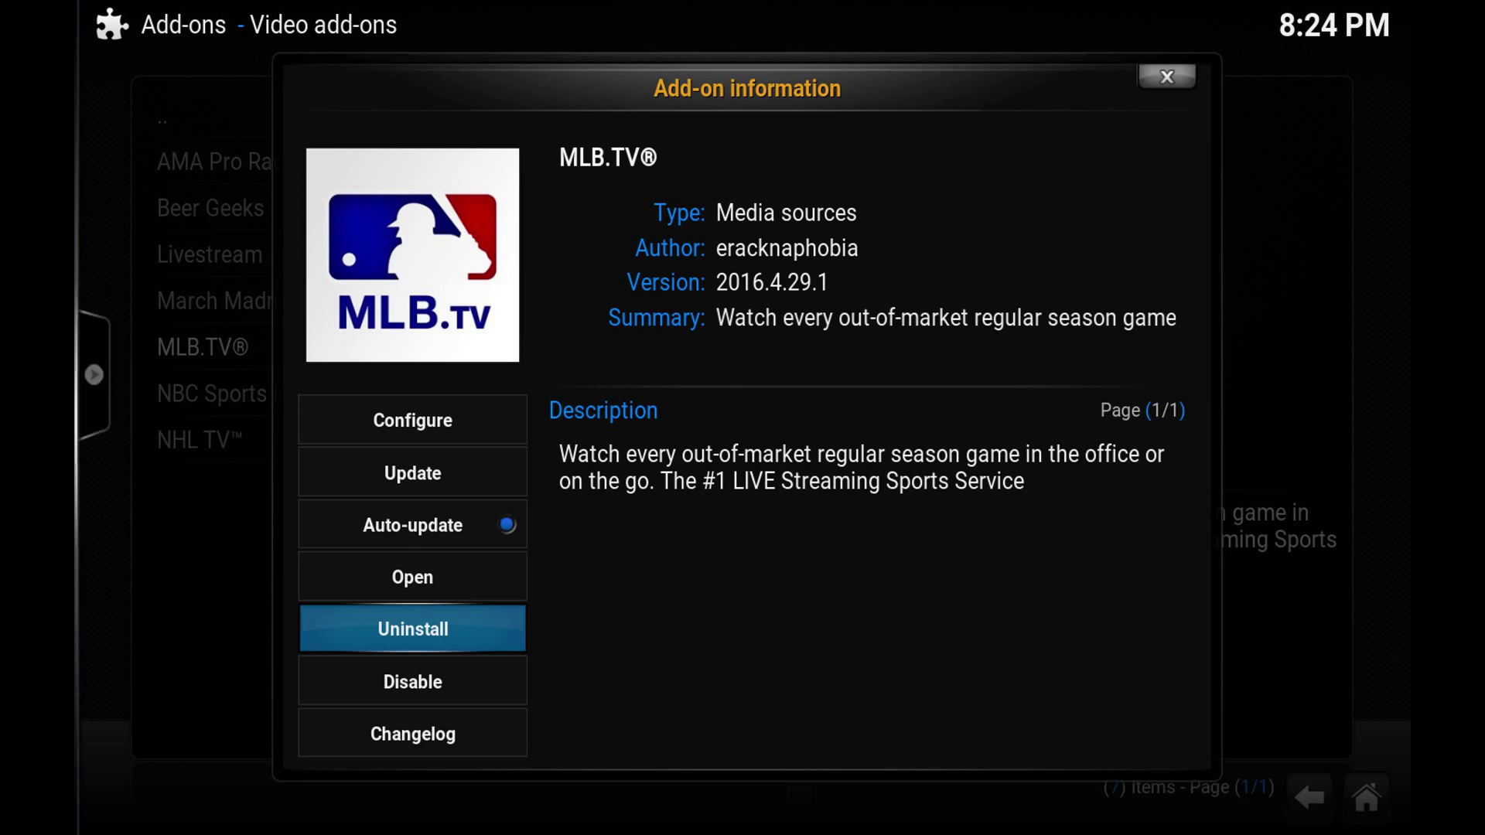
- Close the add-on information and check the MLB.TV entry's options for Configure, leaving them unapplied
{"action": "key", "text": "Escape"}
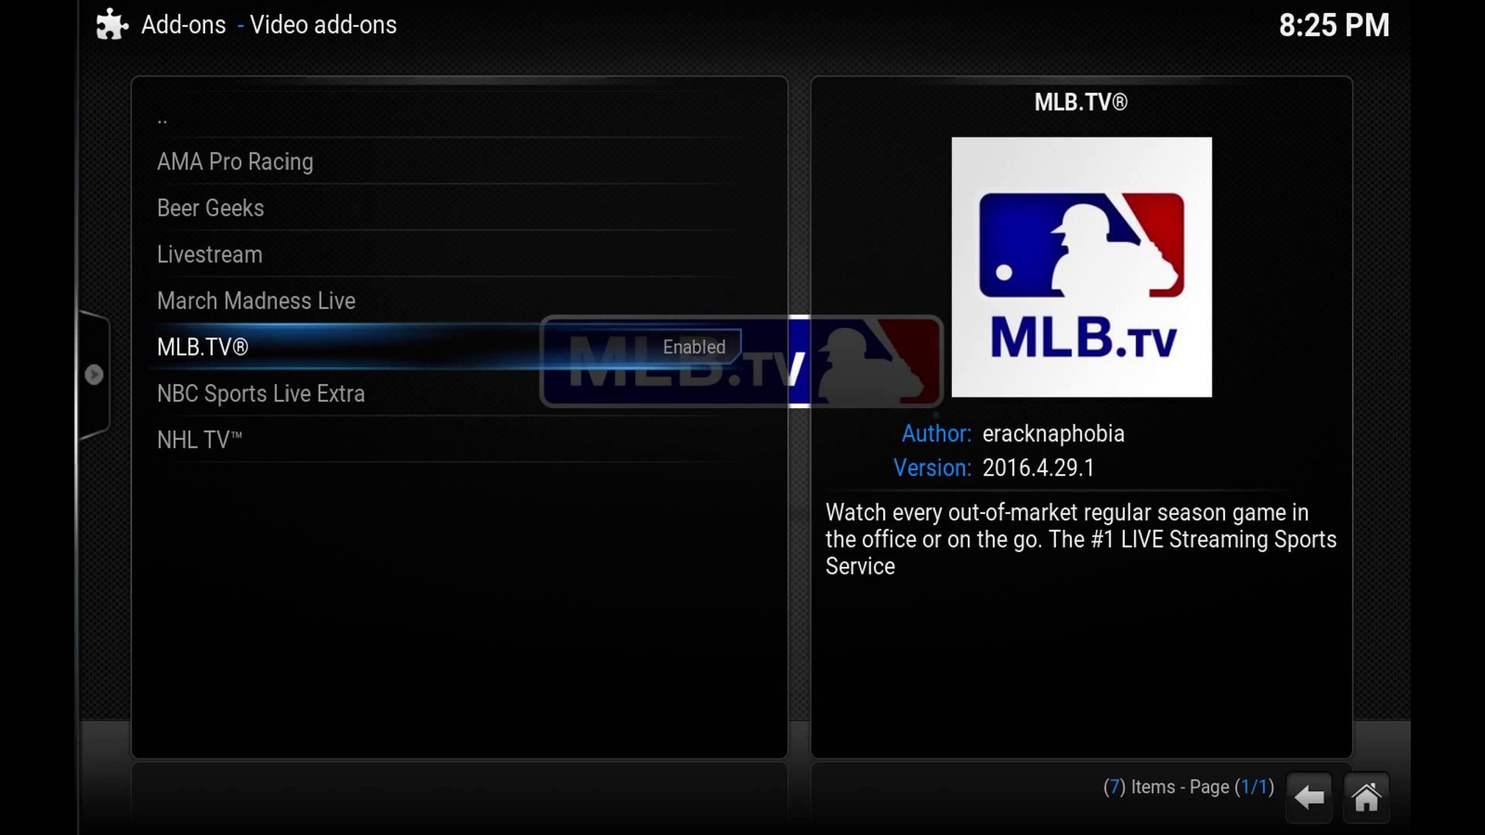
{"action": "key", "text": "c"}
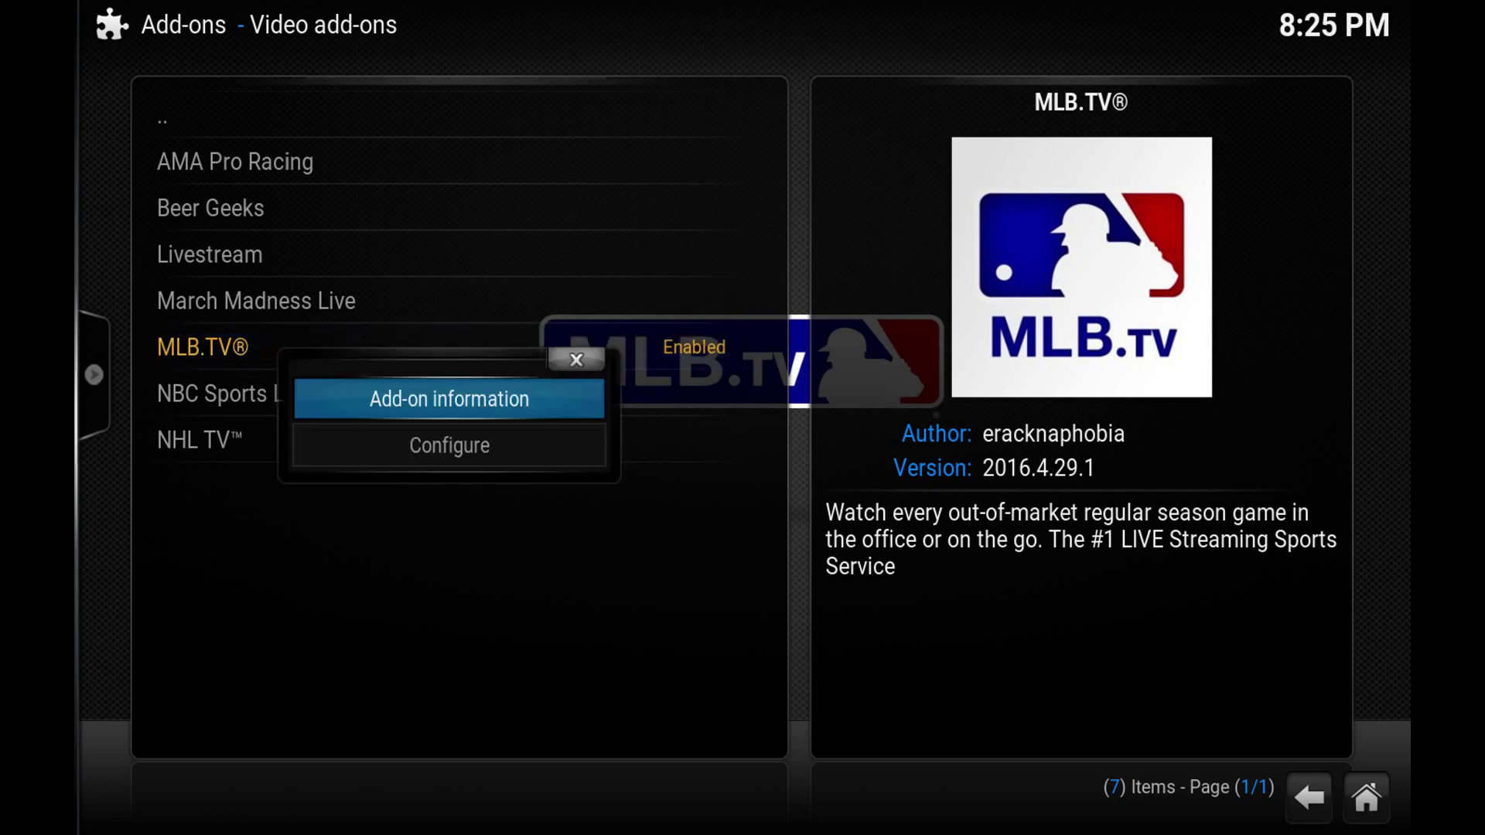
{"action": "key", "text": "Down"}
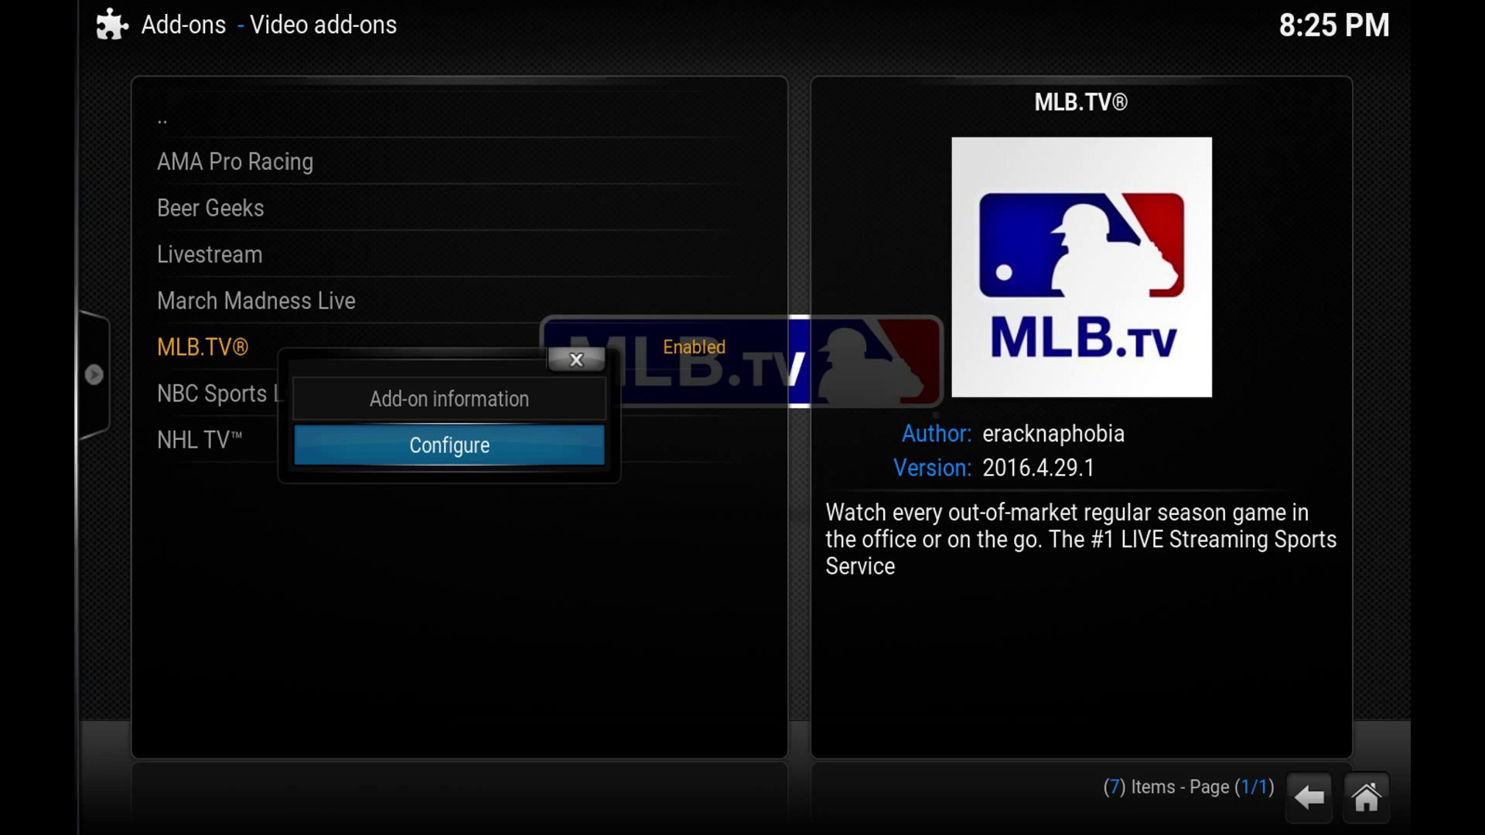
{"action": "key", "text": "Escape"}
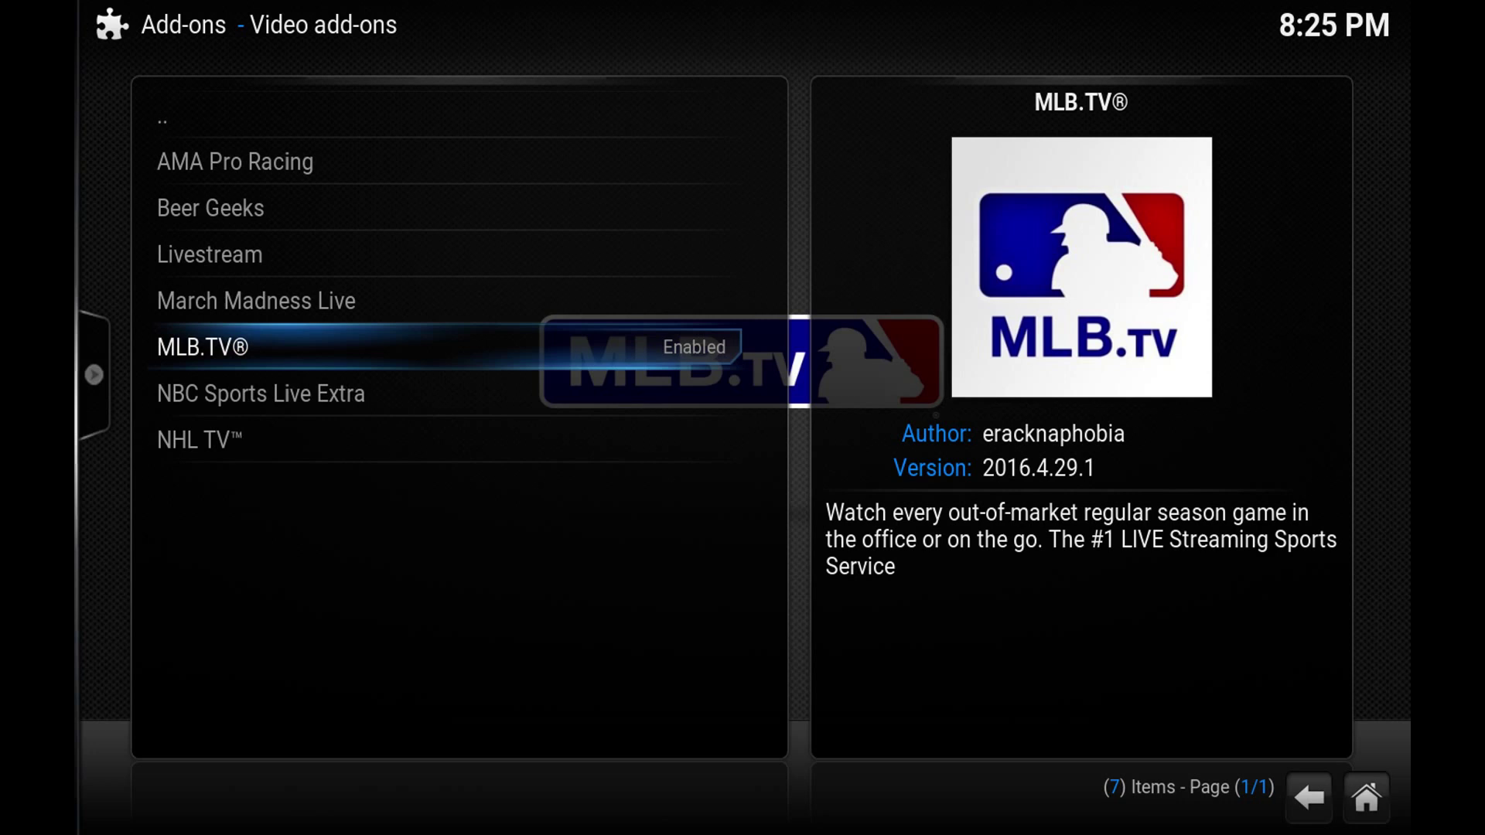
- Return to the home screen and open the add-ons of the Videos section
{"action": "key", "text": "Escape"}
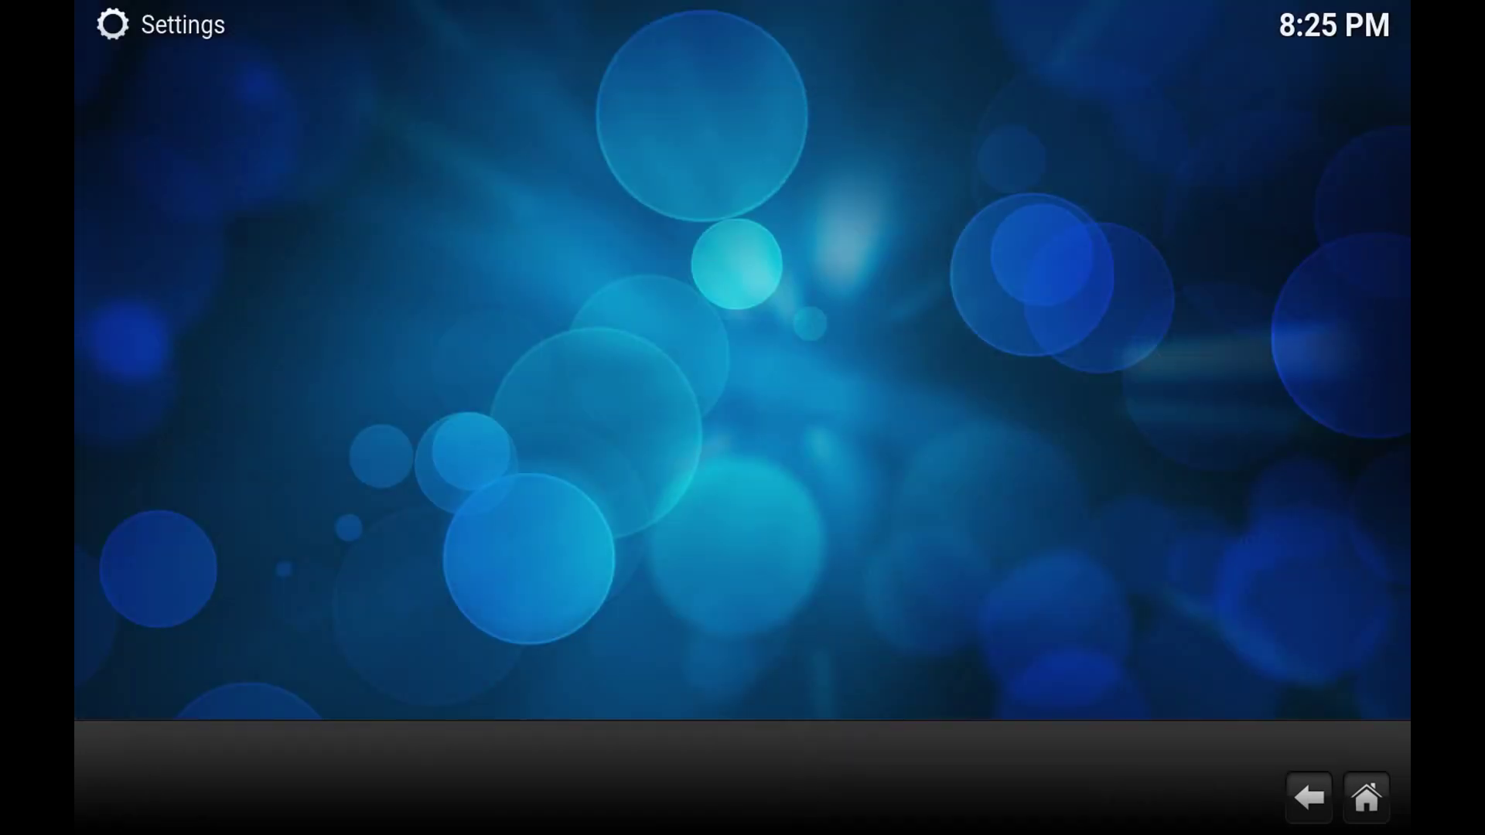
{"action": "key", "text": "Escape"}
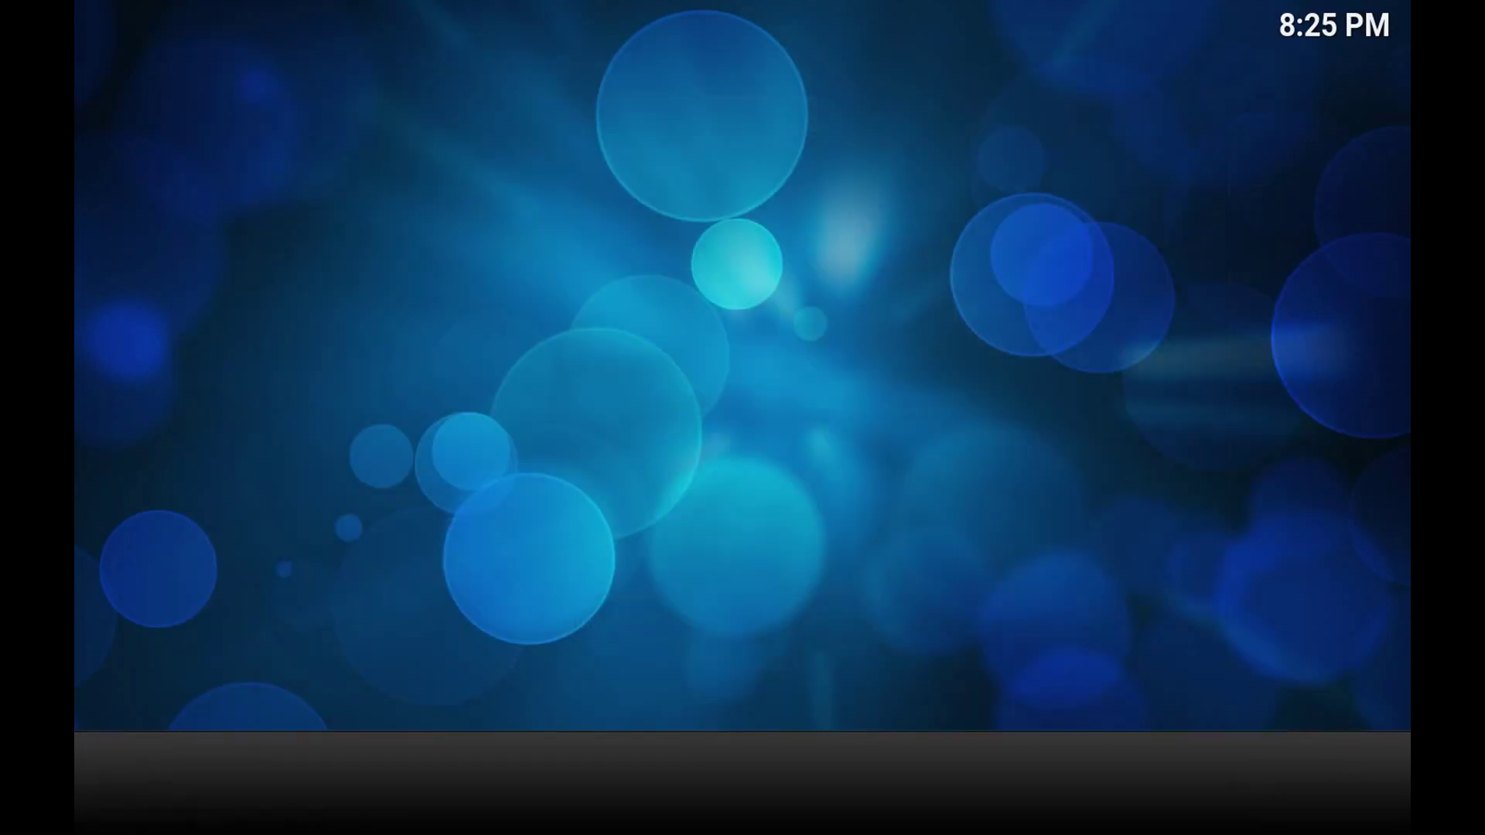
{"action": "key", "text": "Right"}
{"action": "key", "text": "Right"}
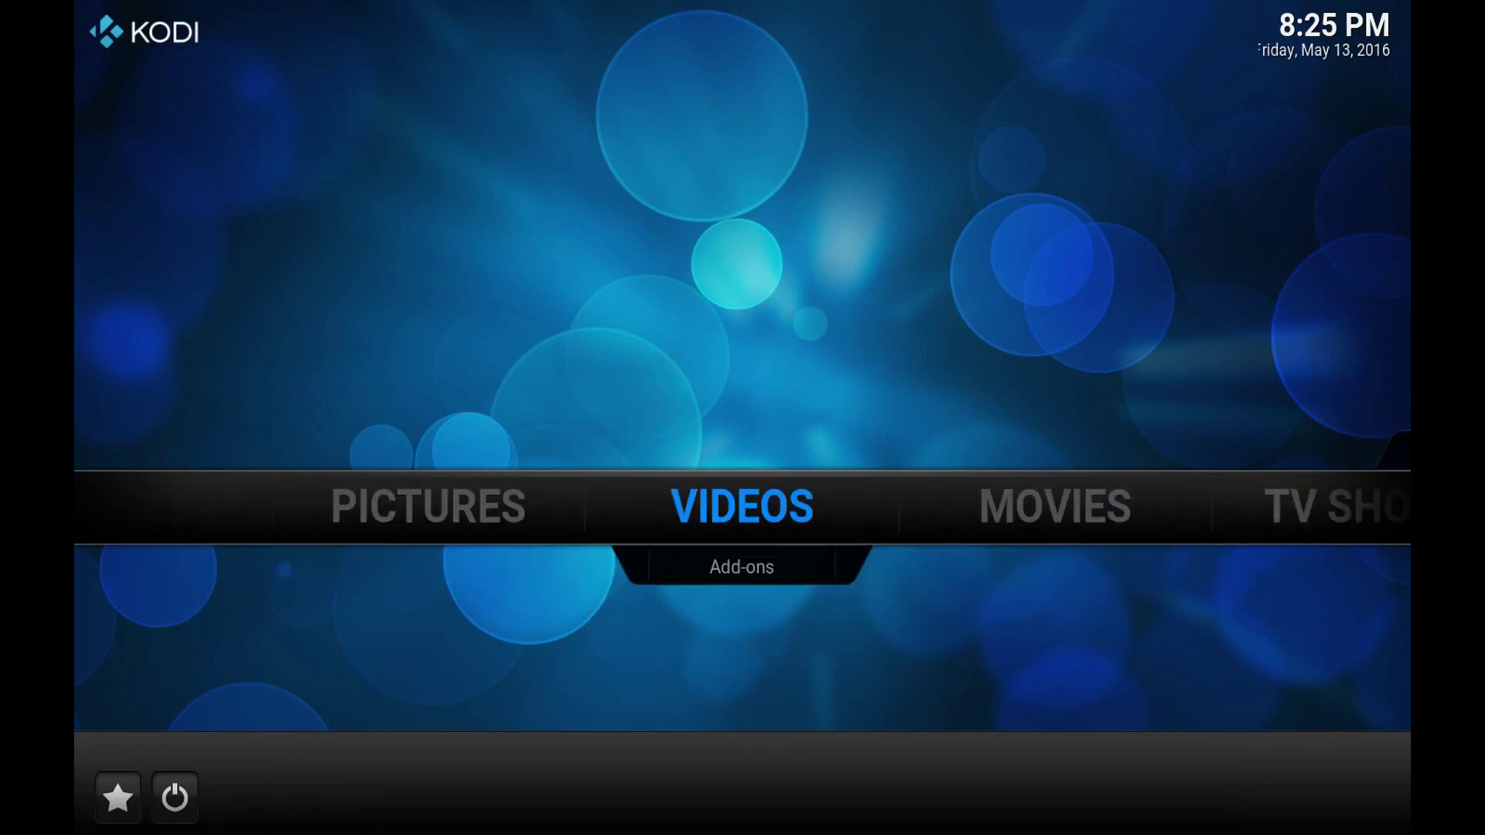
{"action": "key", "text": "Down"}
{"action": "key", "text": "Right"}
{"action": "key", "text": "Right"}
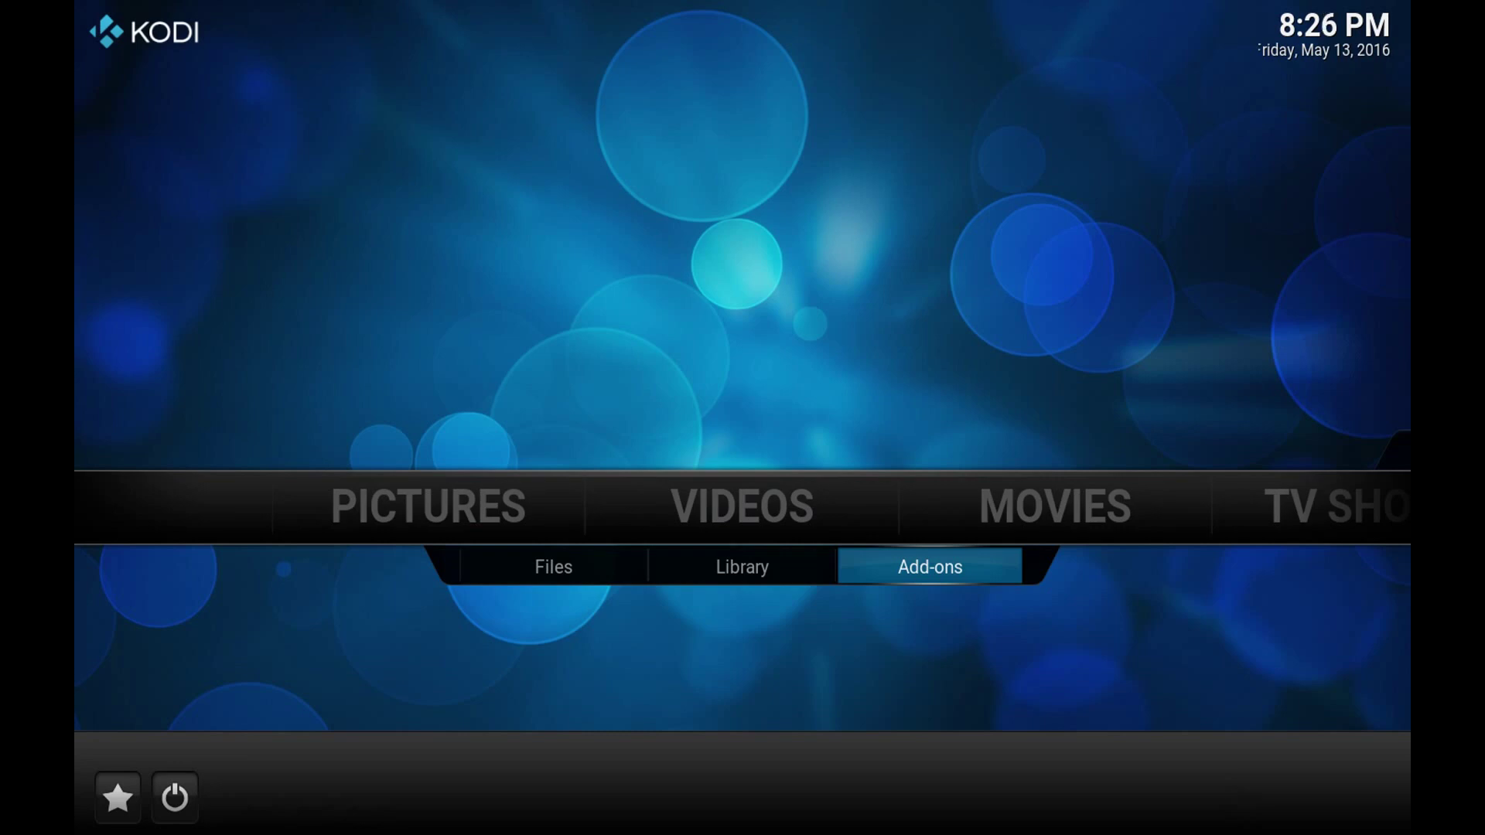
{"action": "key", "text": "Return"}
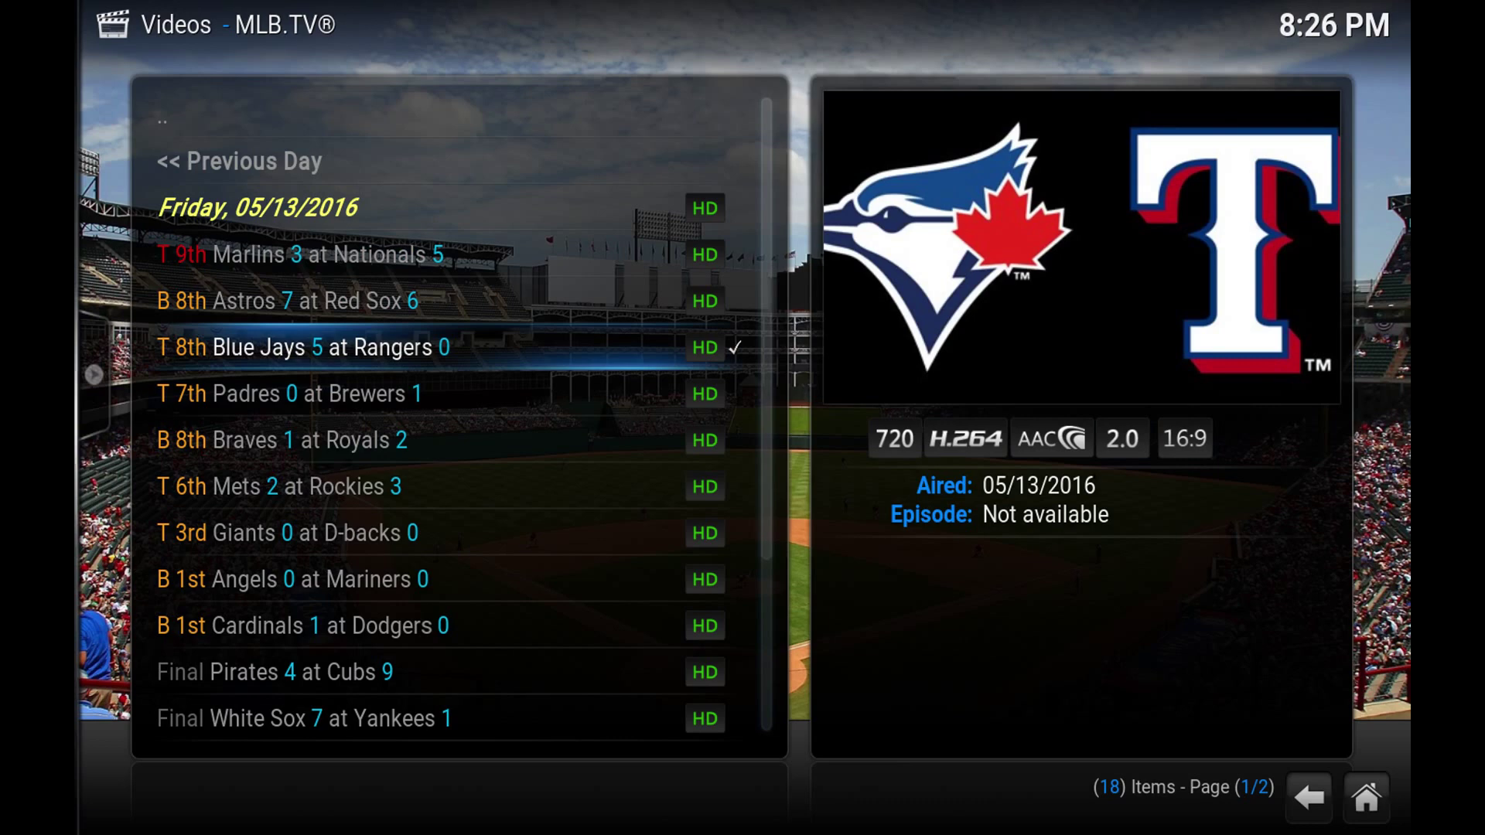
- Go back to the video add-ons list and reopen Today's Games in MLB.TV
{"action": "key", "text": "BackSpace"}
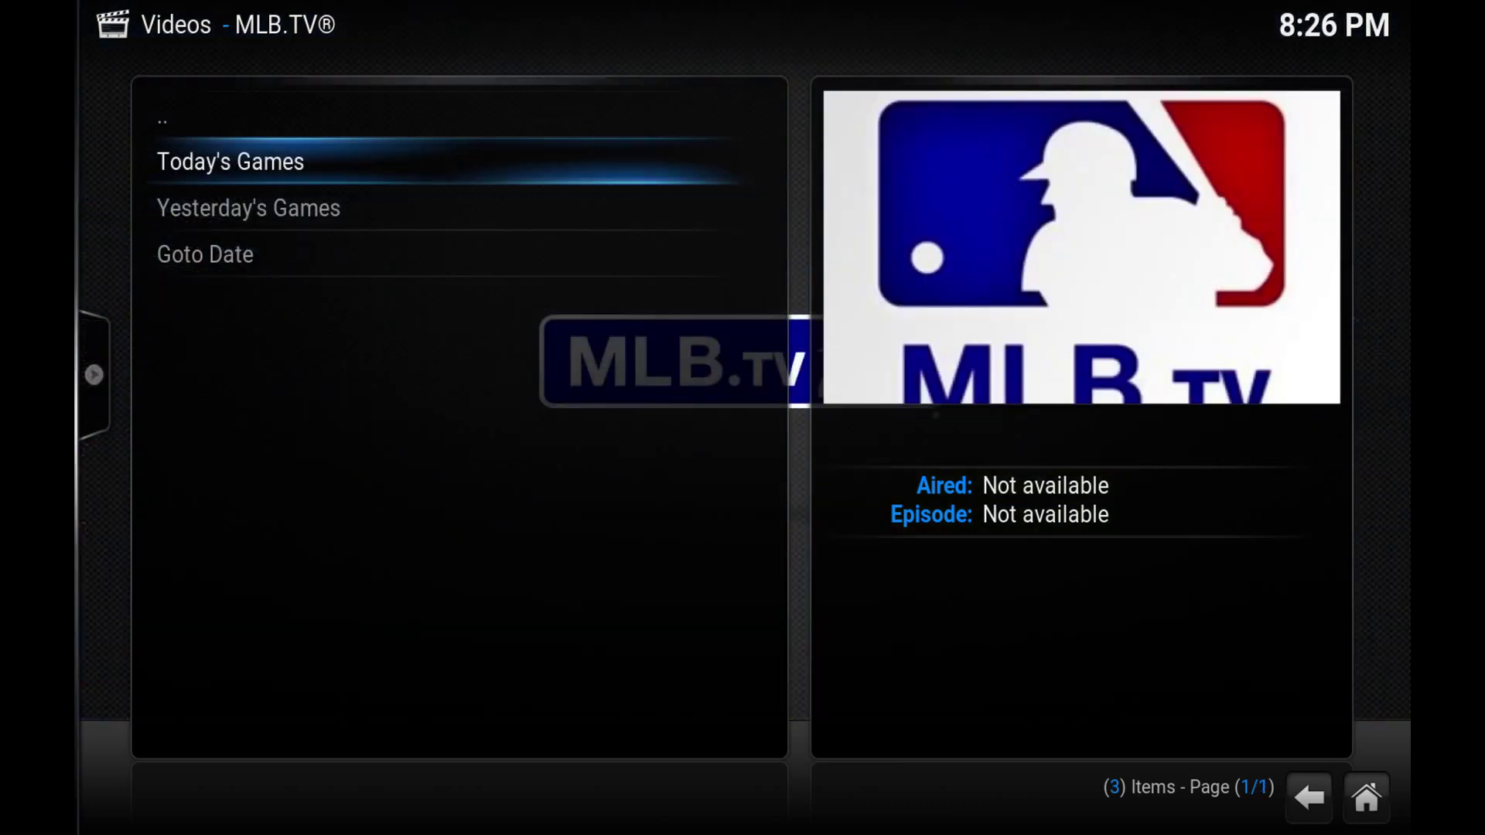
{"action": "key", "text": "BackSpace"}
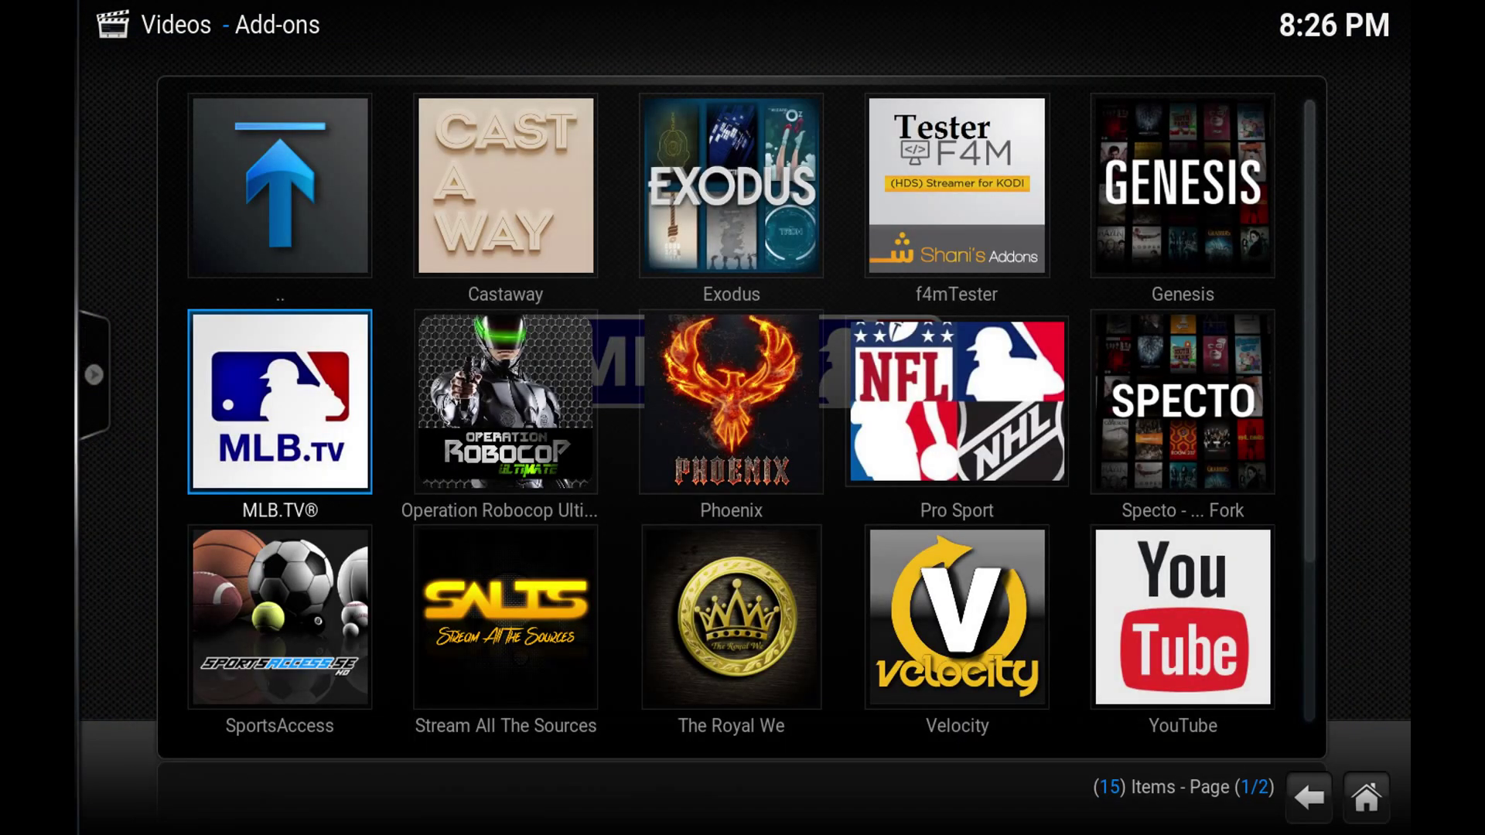
{"action": "key", "text": "Return"}
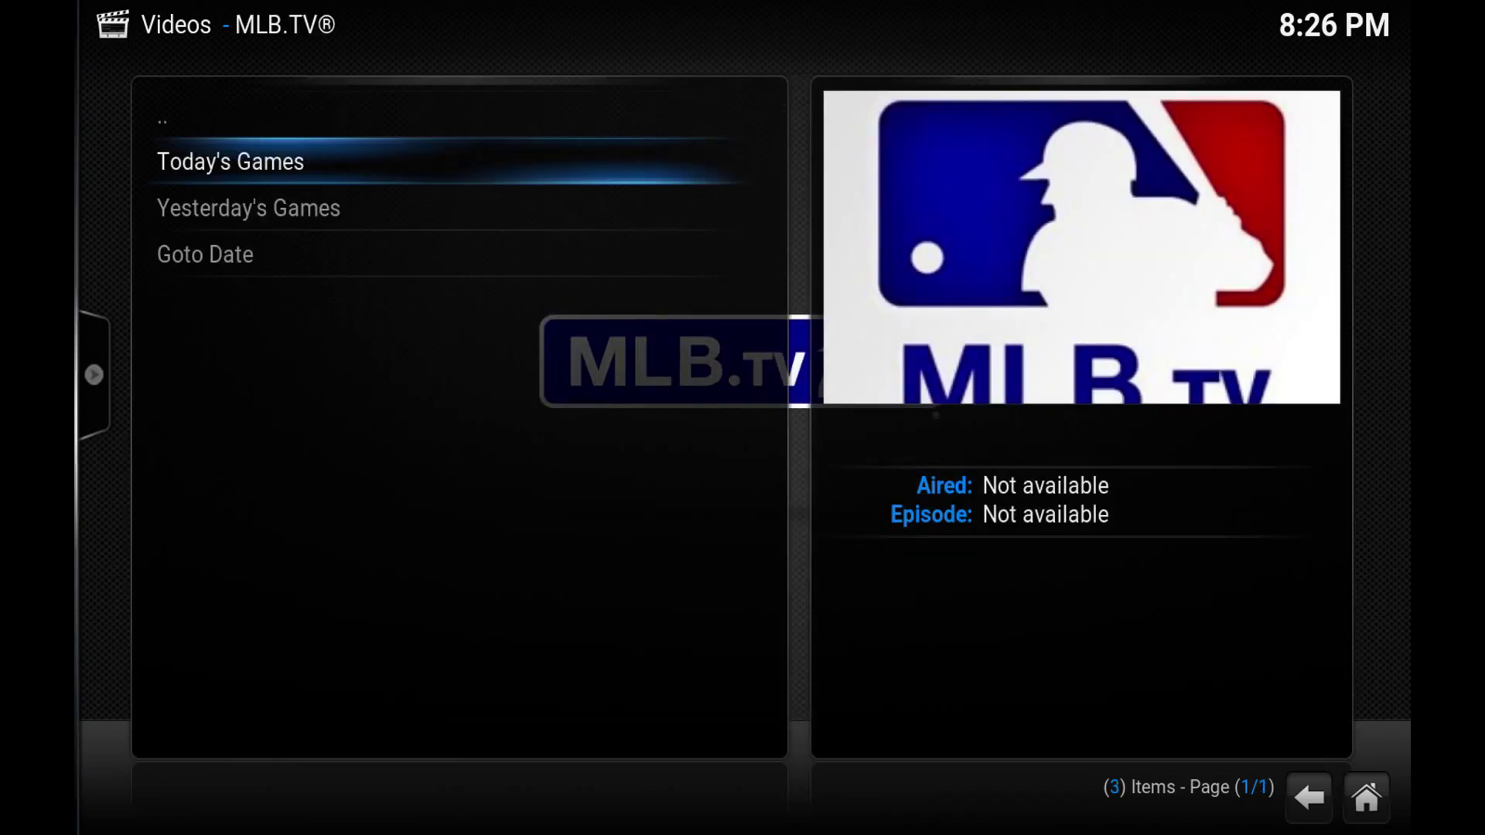
{"action": "key", "text": "Return"}
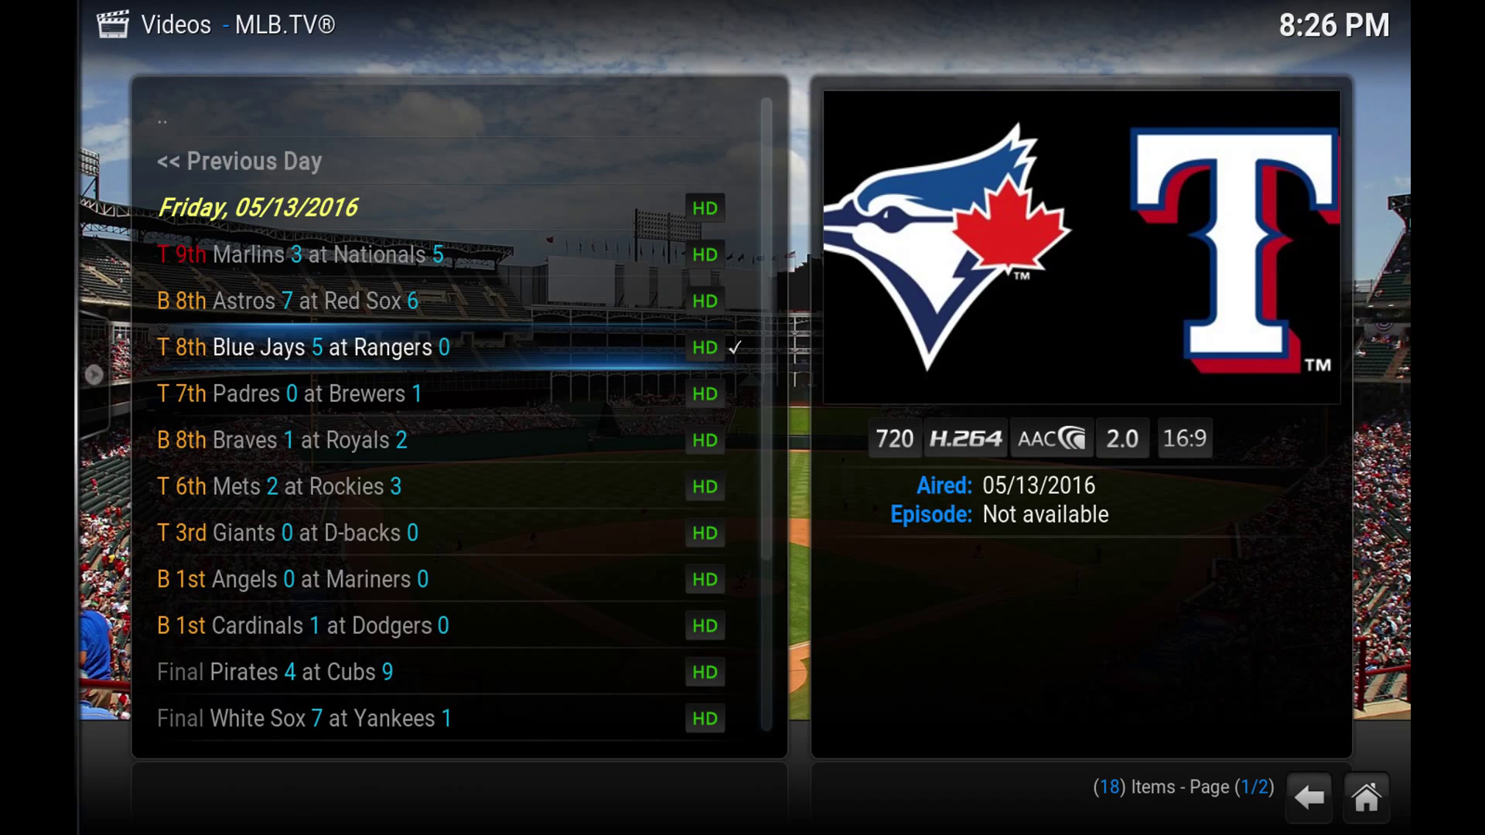
- Play the TOR (SNO-HD) stream of the Blue Jays at Rangers game
{"action": "key", "text": "Return"}
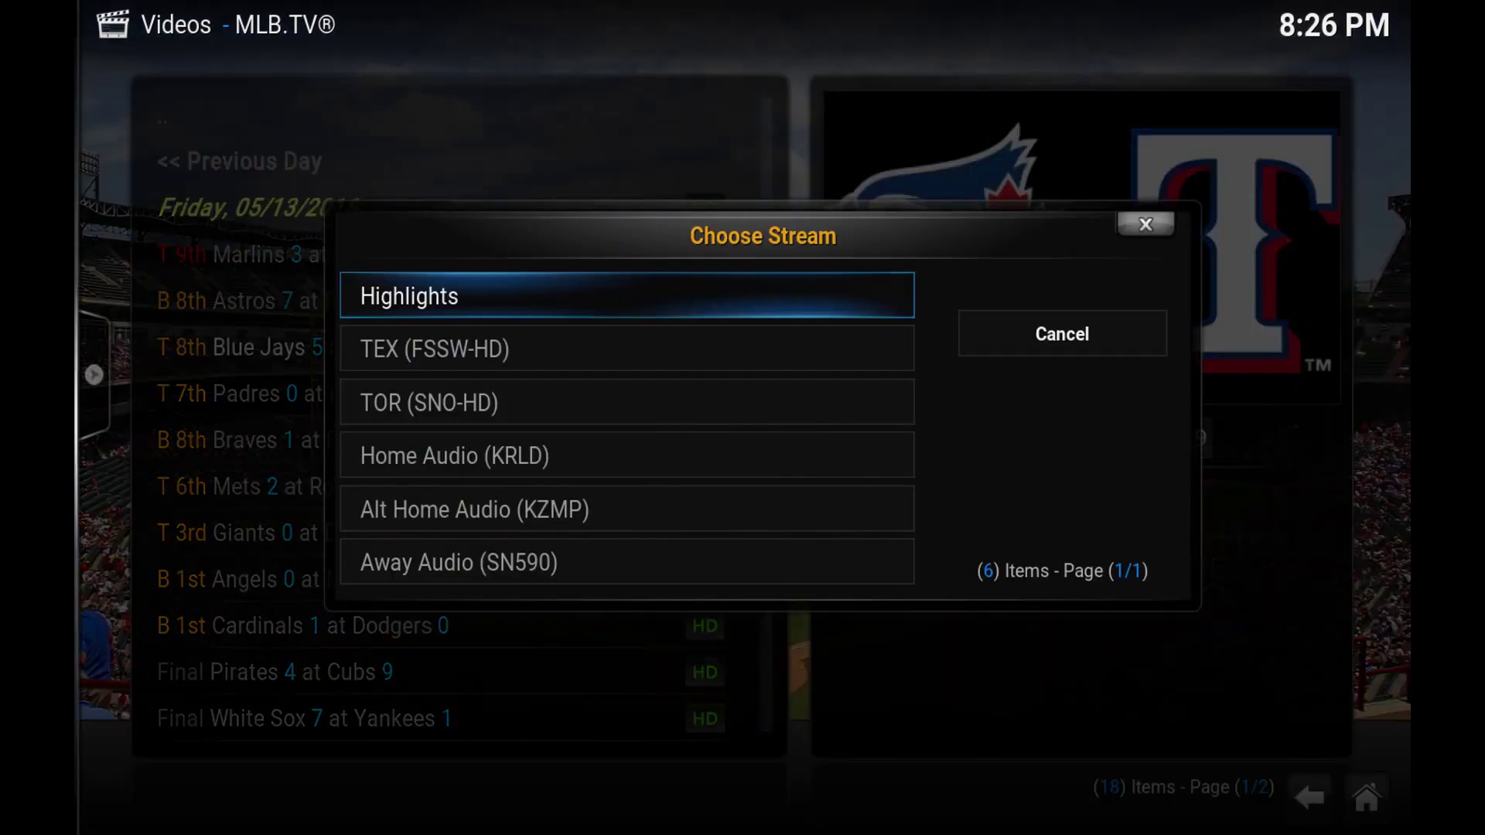
{"action": "key", "text": "Down"}
{"action": "key", "text": "Down"}
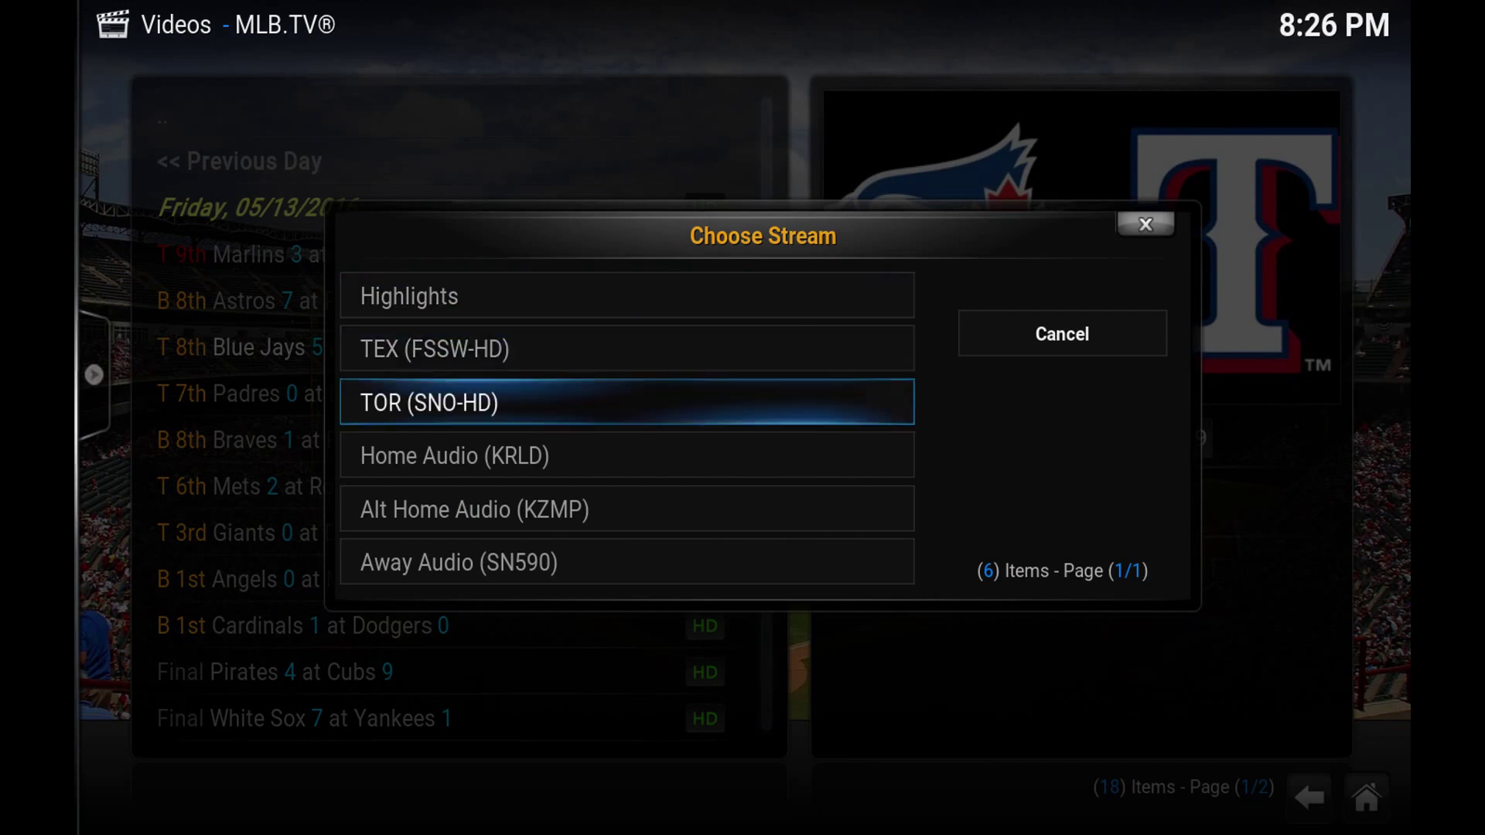
{"action": "key", "text": "Up"}
{"action": "key", "text": "Down"}
{"action": "key", "text": "Up"}
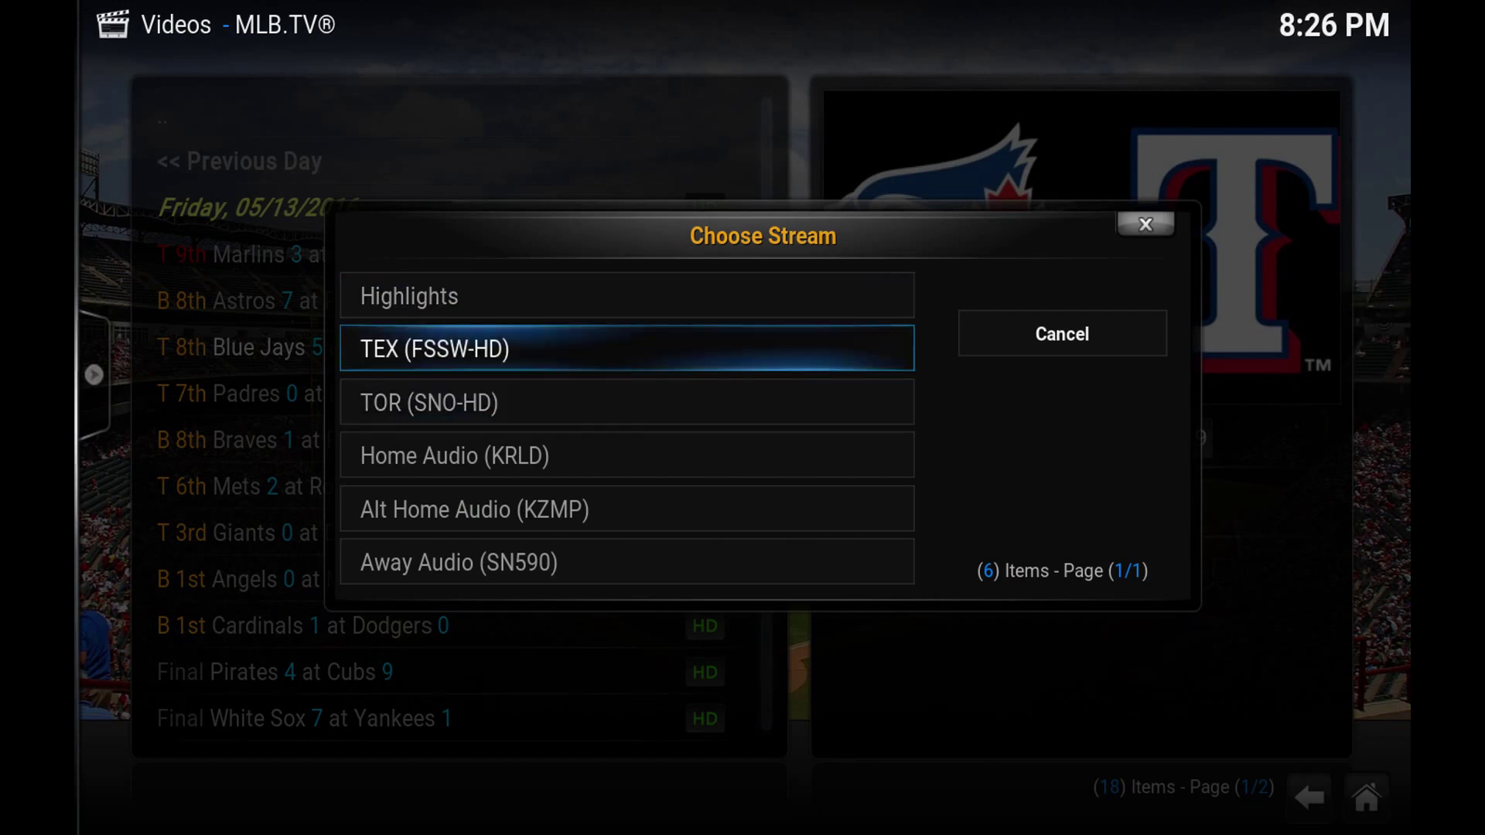
{"action": "key", "text": "Down"}
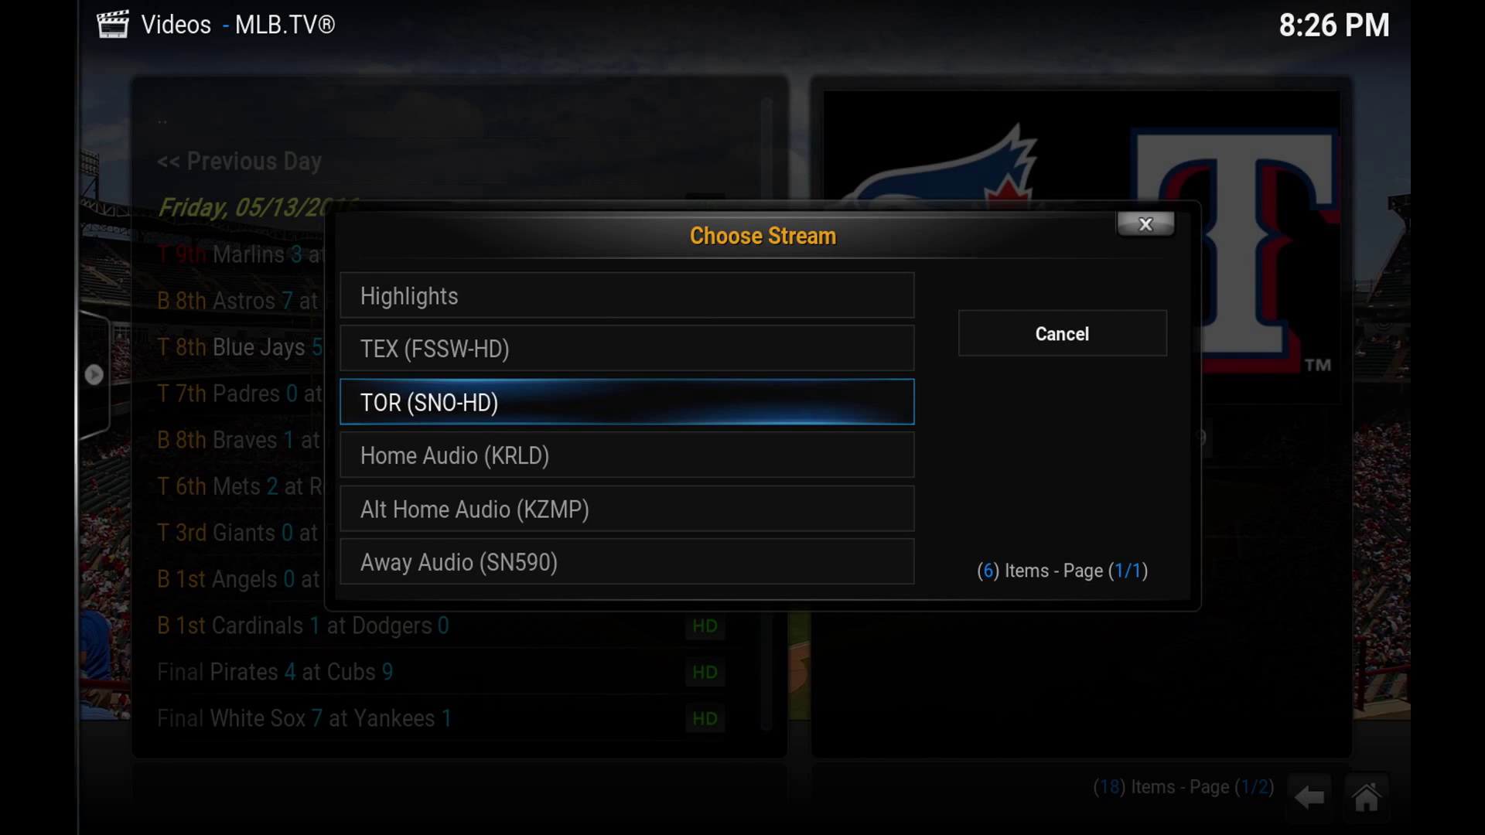
{"action": "key", "text": "Return"}
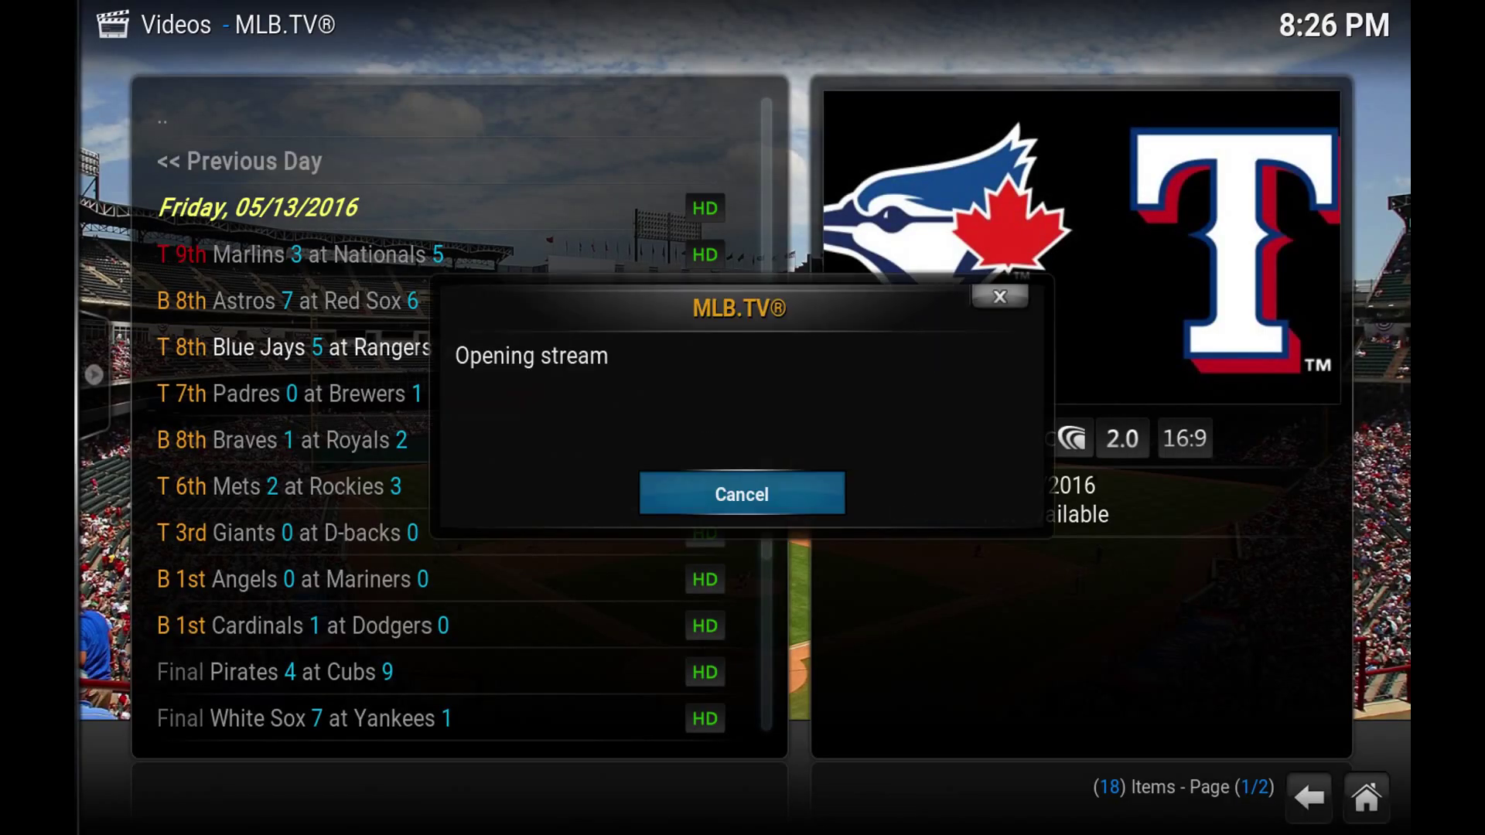